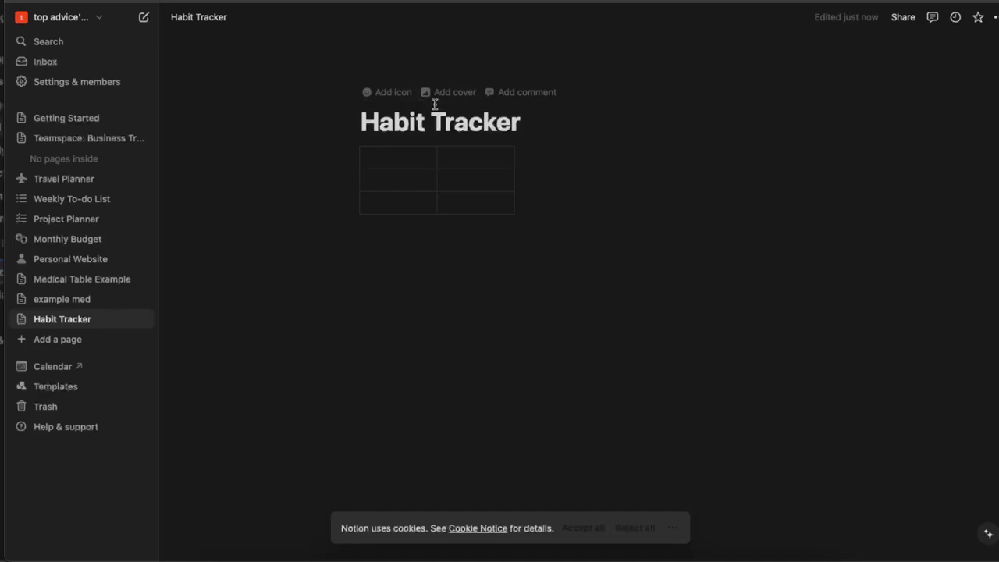
Step: Add a green alien face icon to the Habit Tracker page
left_click(390, 94)
left_click(313, 159)
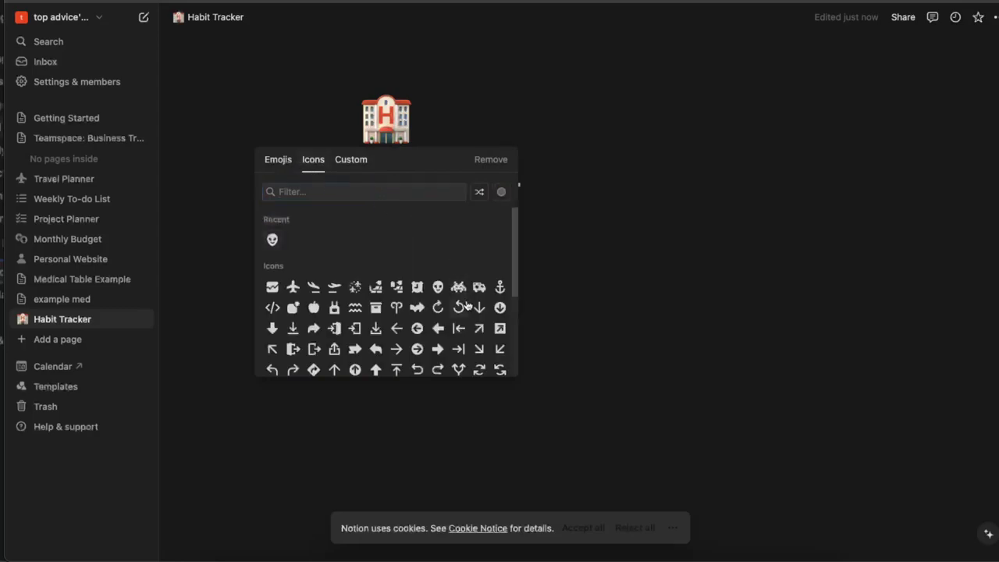
left_click(395, 332)
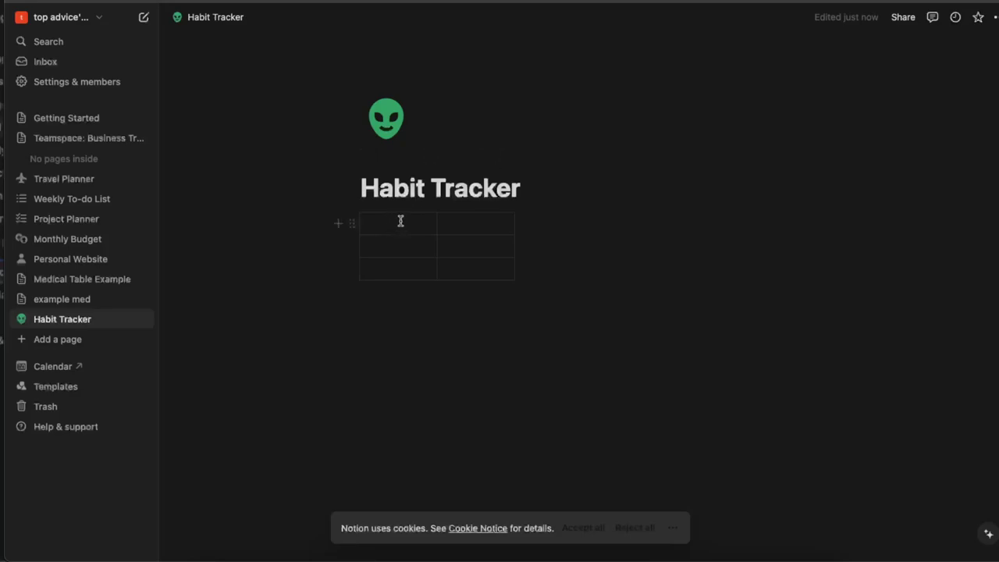
Step: Delete the empty simple table and insert a new blank Table view database in its place
left_click_drag(548, 227, 352, 239)
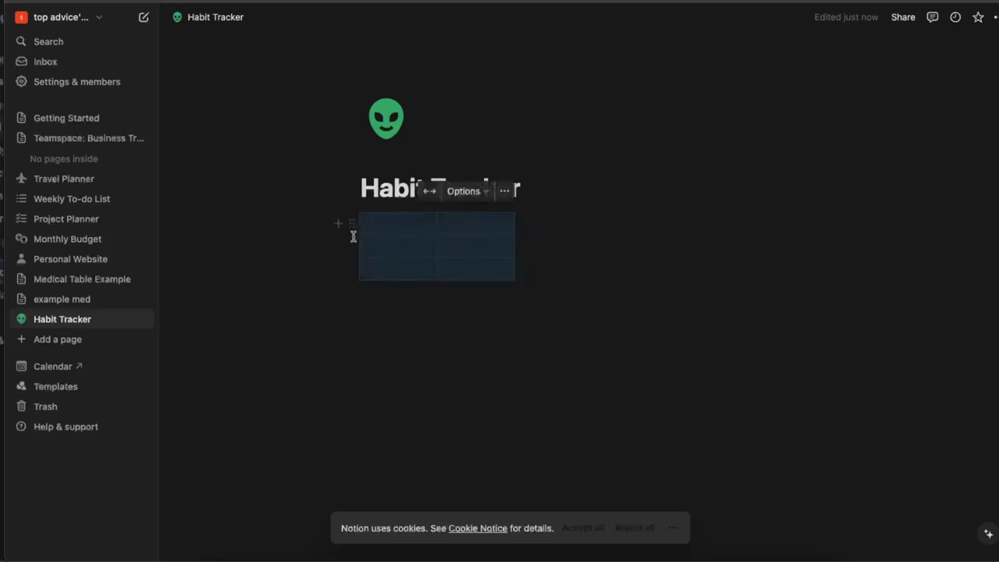
key("BackSpace")
left_click(337, 237)
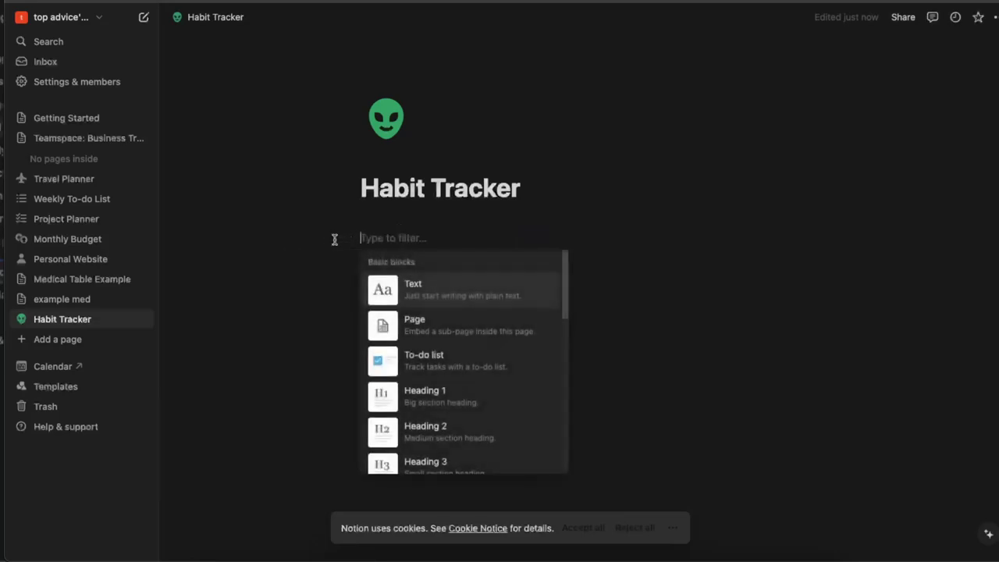
scroll(520, 380, "down", 10)
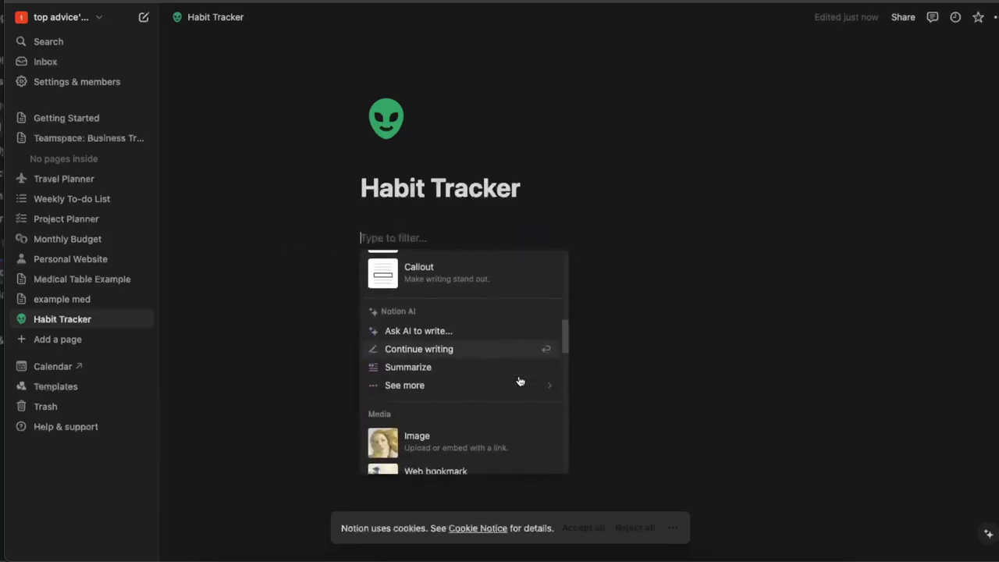
scroll(520, 381, "down", 6)
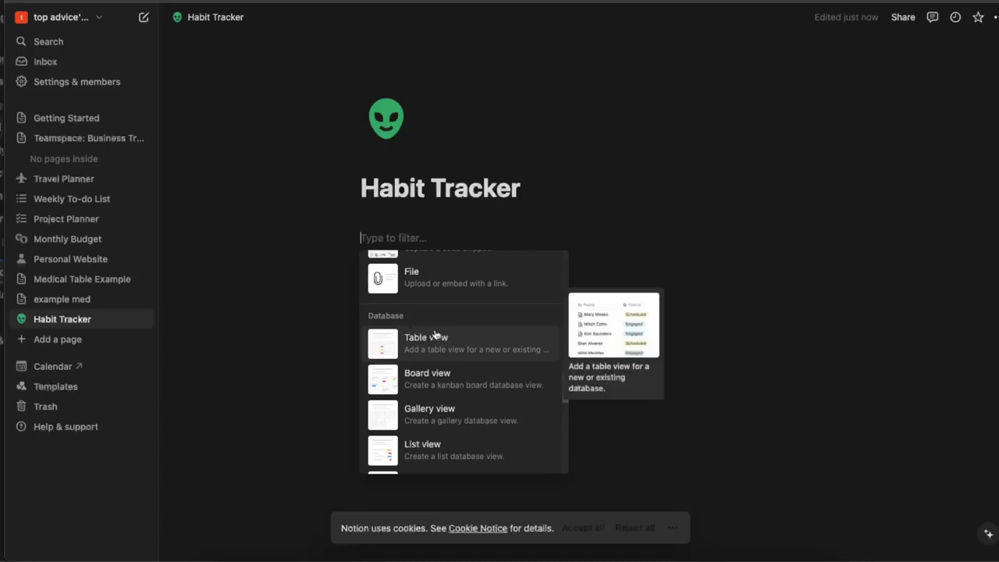
scroll(501, 464, "down", 5)
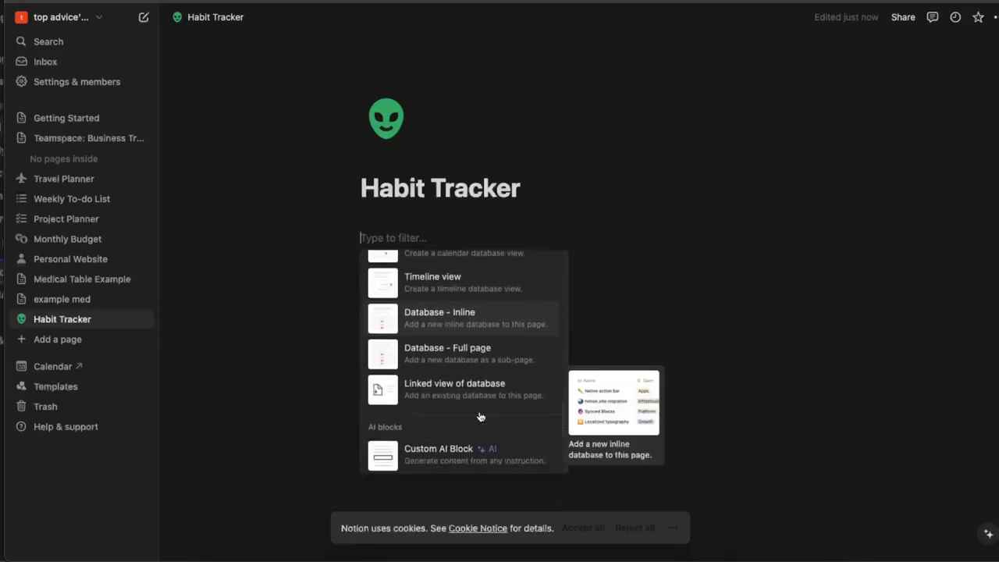
scroll(479, 414, "up", 5)
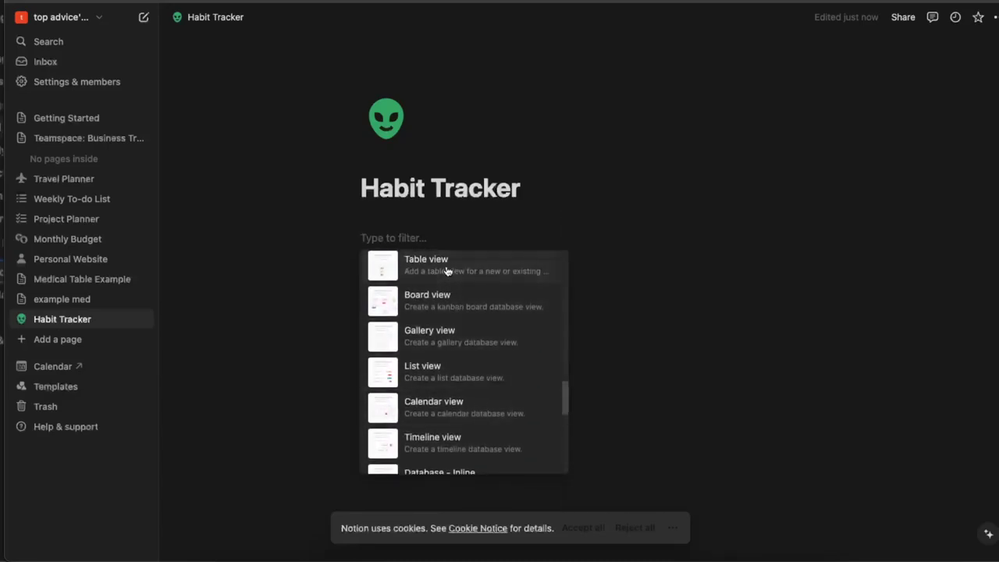
left_click(458, 268)
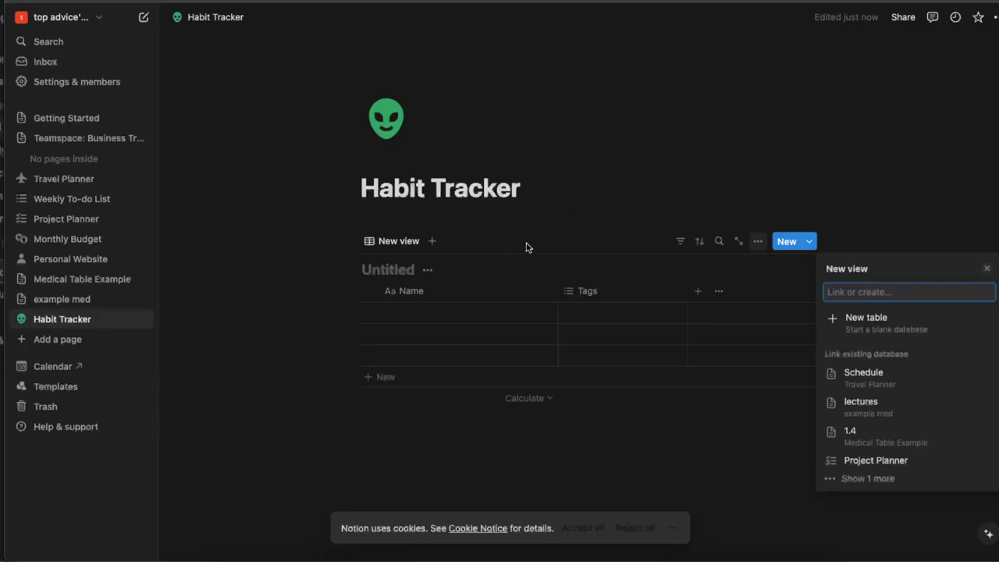
left_click(396, 269)
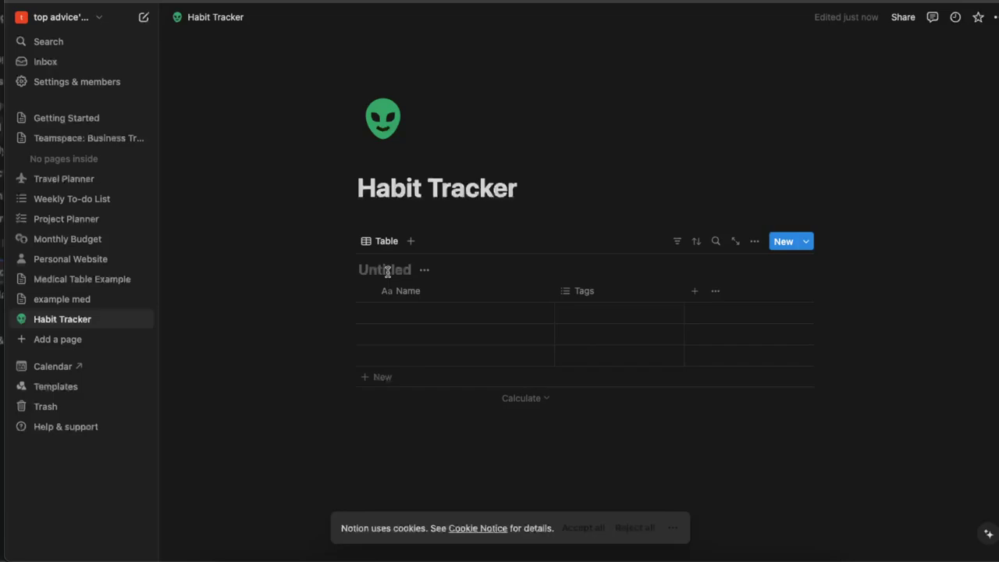
Step: Enter "Journal Entry" as the name of the table's first row
left_click(473, 315)
type("Journal Entry")
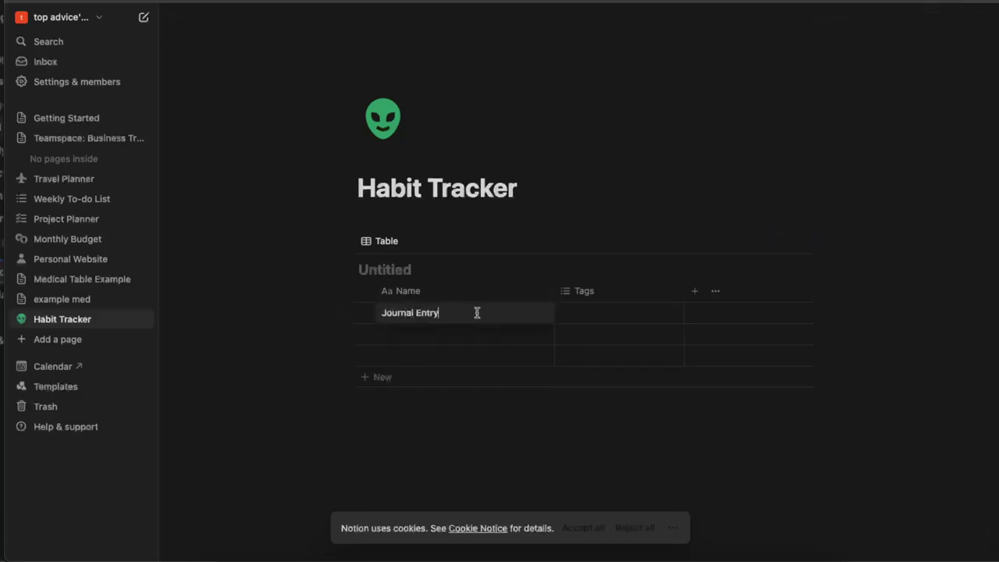
key("Escape")
Step: Change the Tags property's type to Checkbox
left_click(582, 320)
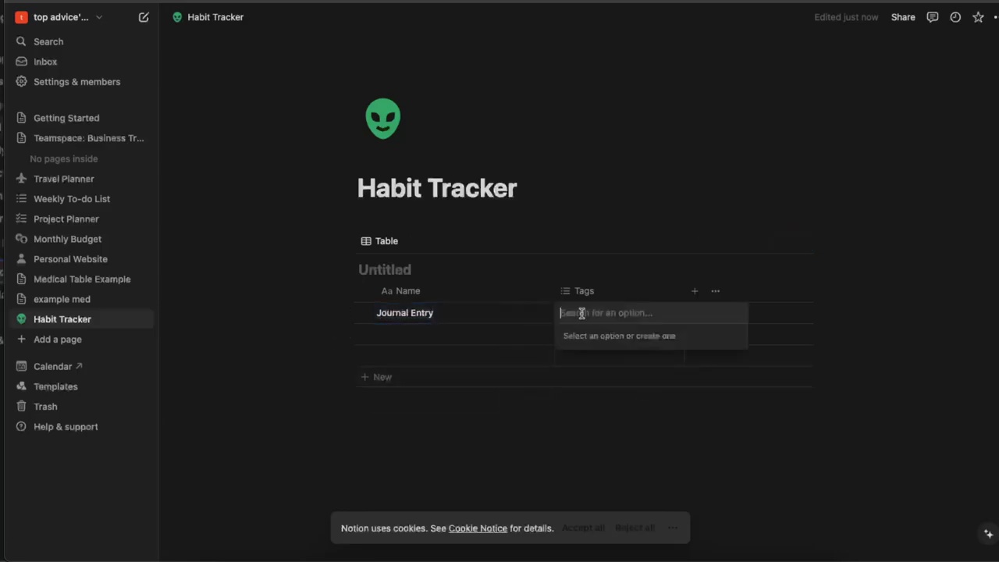
left_click(580, 290)
left_click(592, 291)
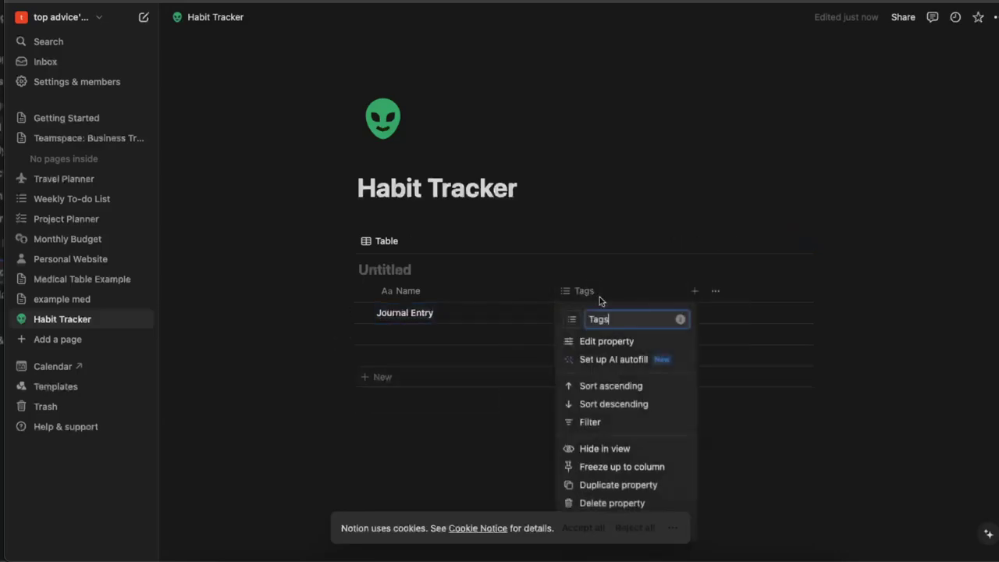
left_click(616, 341)
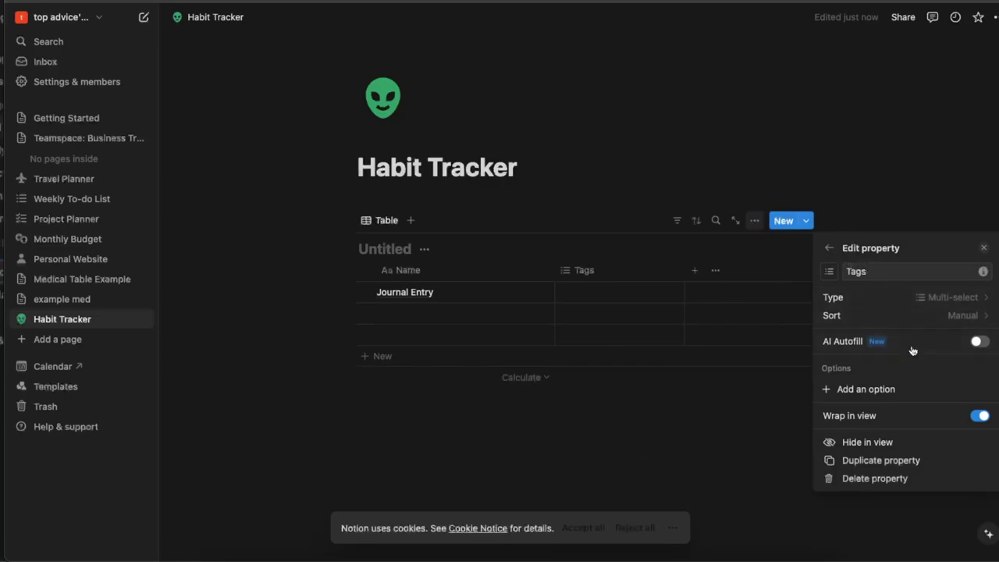
left_click(918, 298)
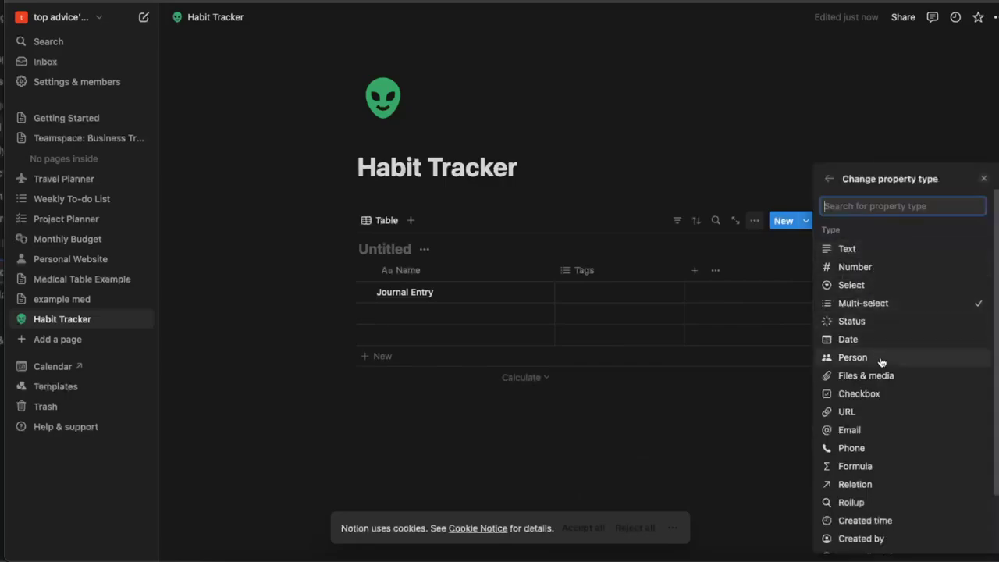
left_click(870, 394)
Step: Rename the Tags checkbox property to "Tasks" and try its checkbox on and off in the Journal Entry row
left_click(884, 272)
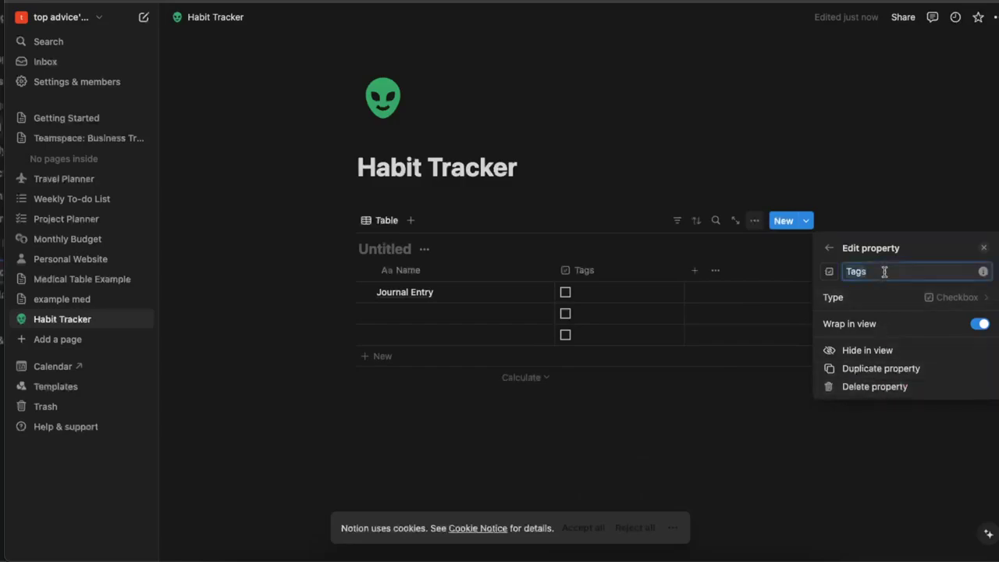
type("Check")
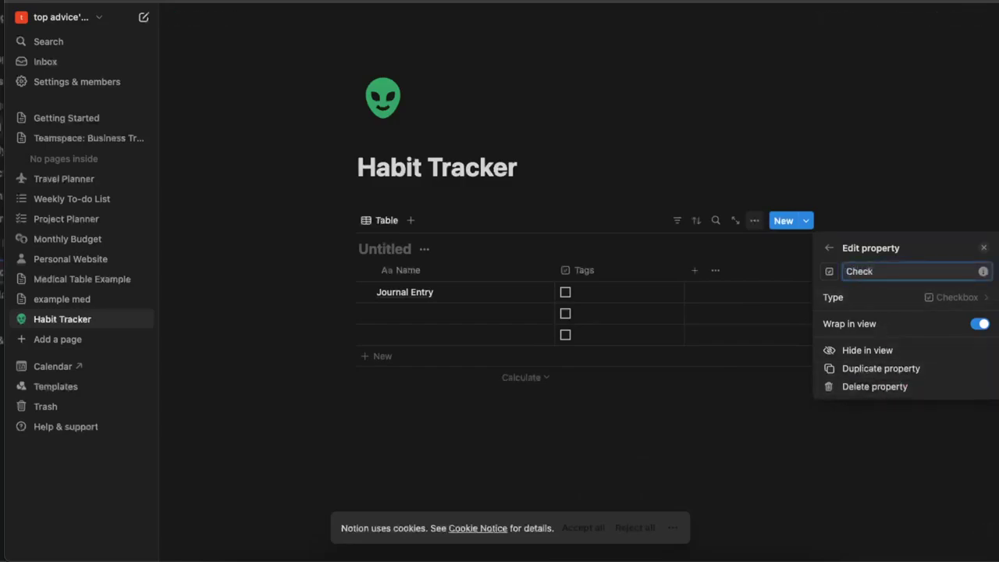
key("BackSpace")
key("BackSpace")
key("BackSpace")
key("BackSpace")
type("Tasks")
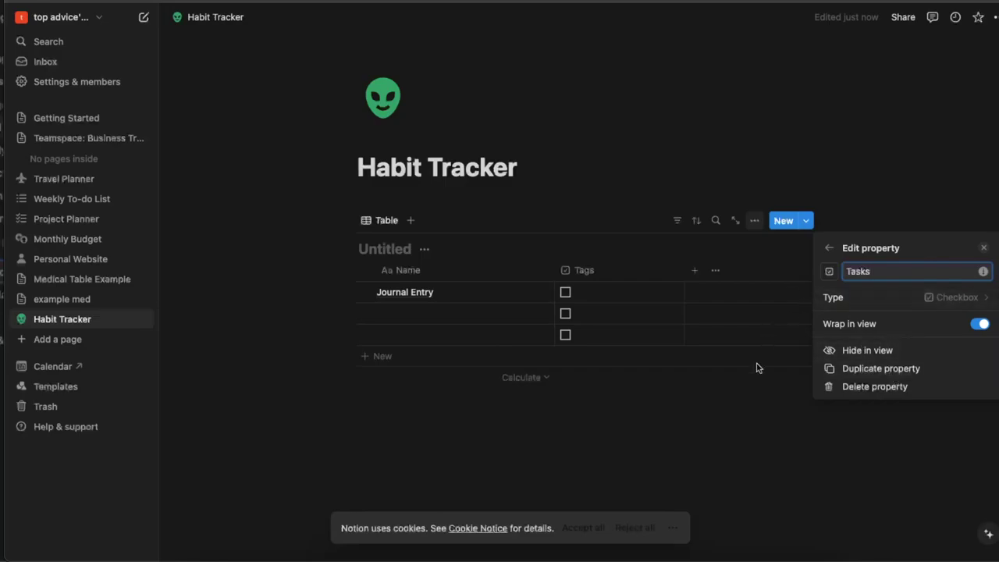
left_click(829, 248)
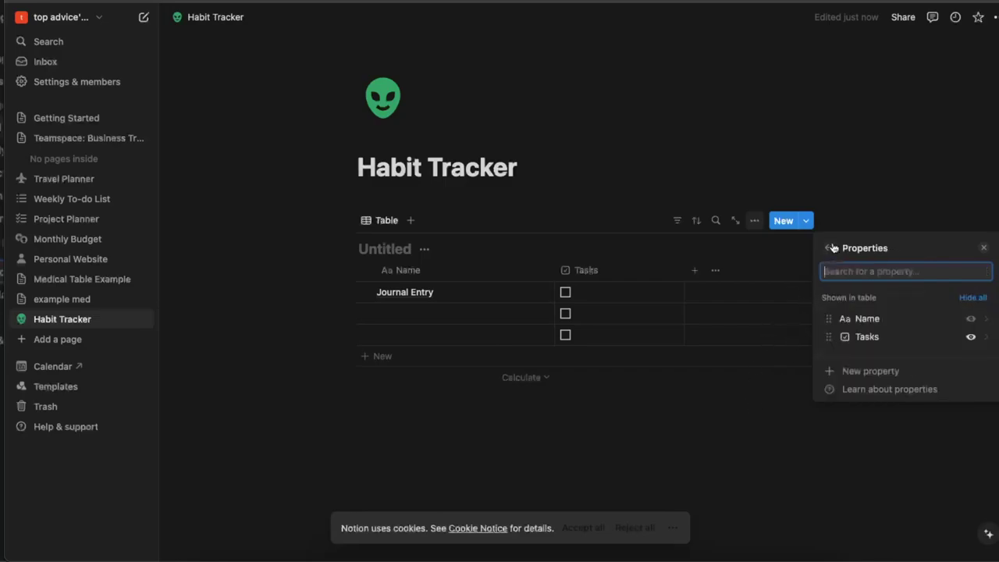
left_click(744, 433)
left_click(566, 292)
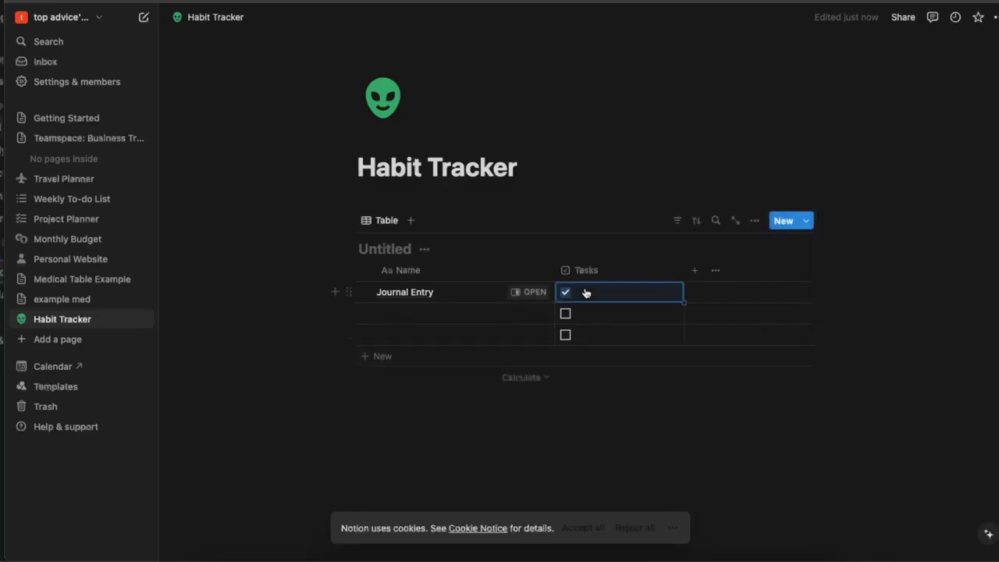
left_click(585, 293)
Step: Rename the Tasks property to "Workout" and add a second checkbox property named "Film 10 videos"
left_click(596, 272)
left_click(622, 321)
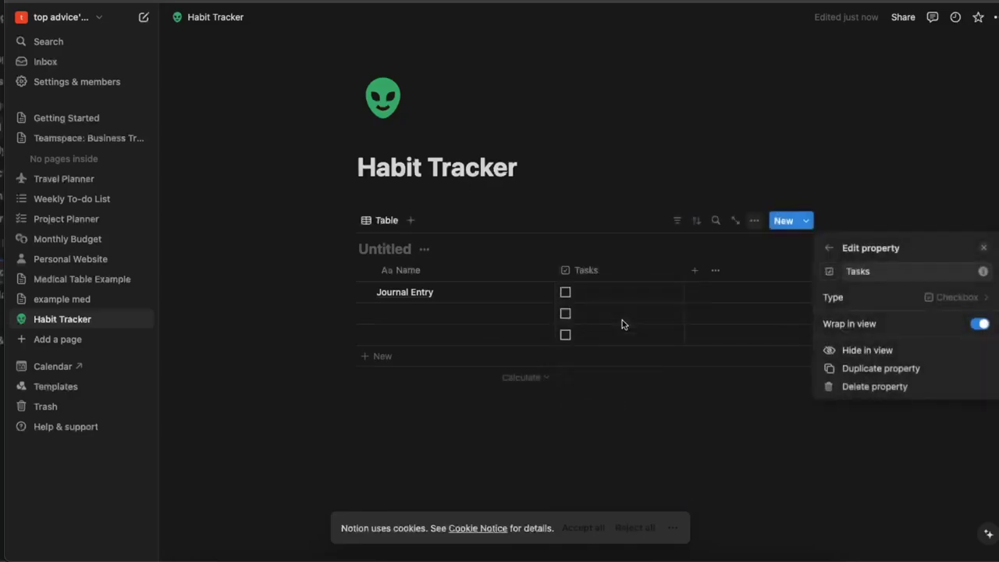
left_click(908, 271)
key("BackSpace")
key("BackSpace")
key("BackSpace")
key("BackSpace")
key("BackSpace")
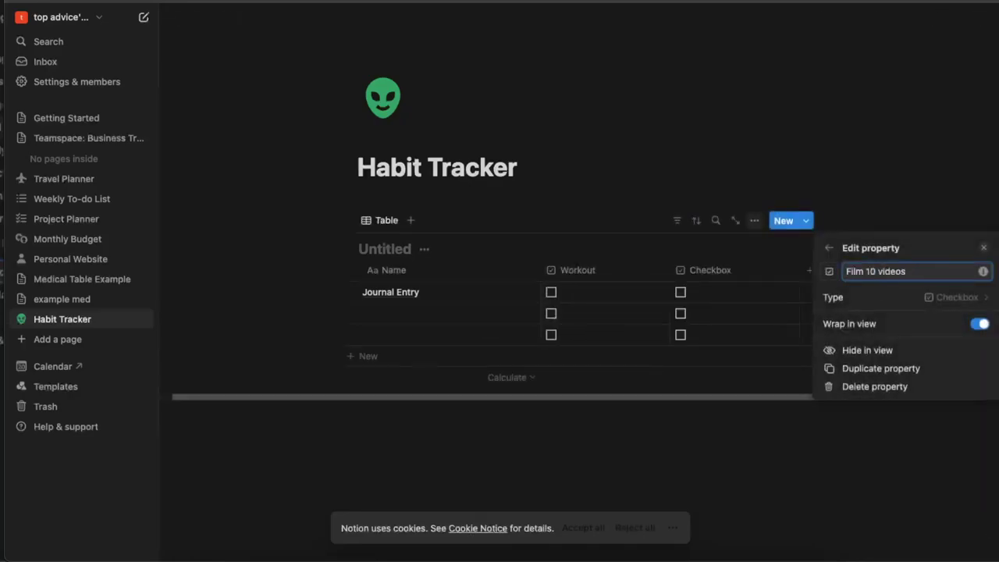
left_click(914, 203)
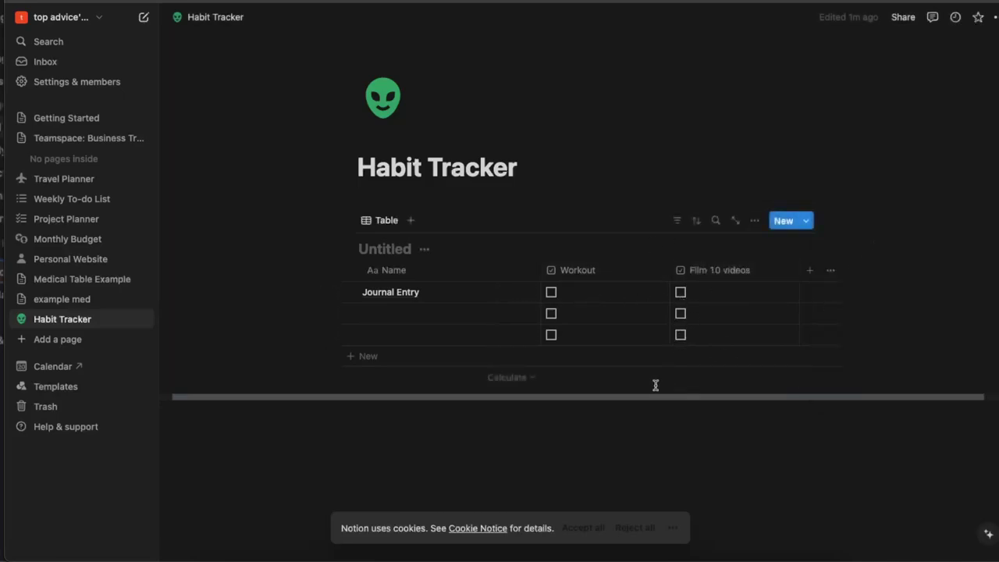
Step: Add another checkbox property named "Meditation 10 mins" to the table
left_click(810, 271)
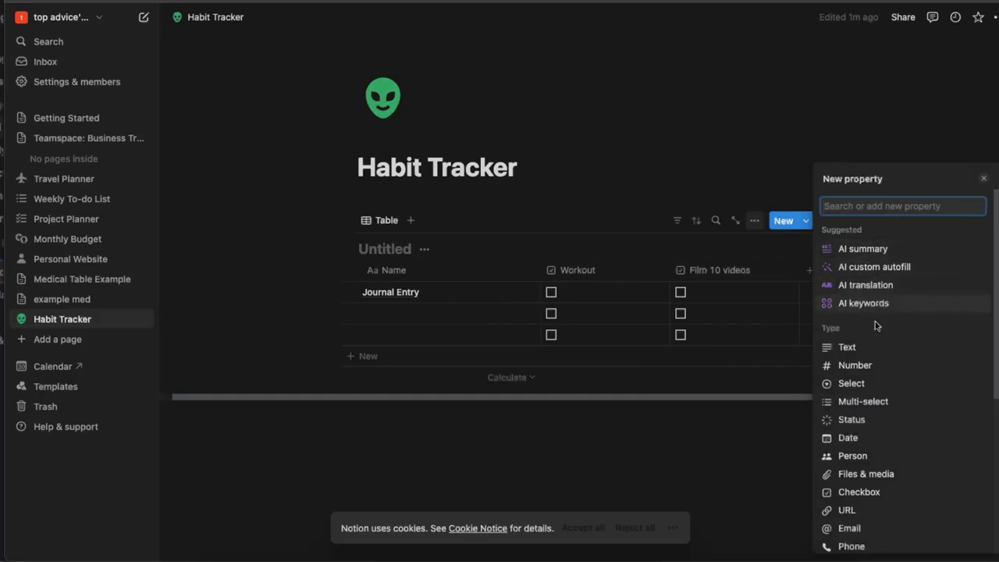
left_click(859, 491)
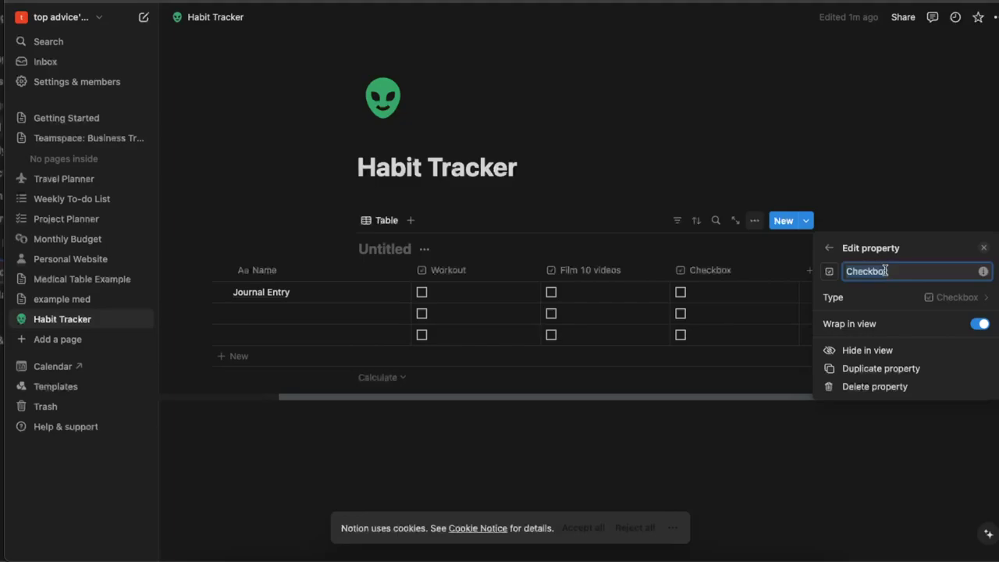
type("Meditation 10 mins")
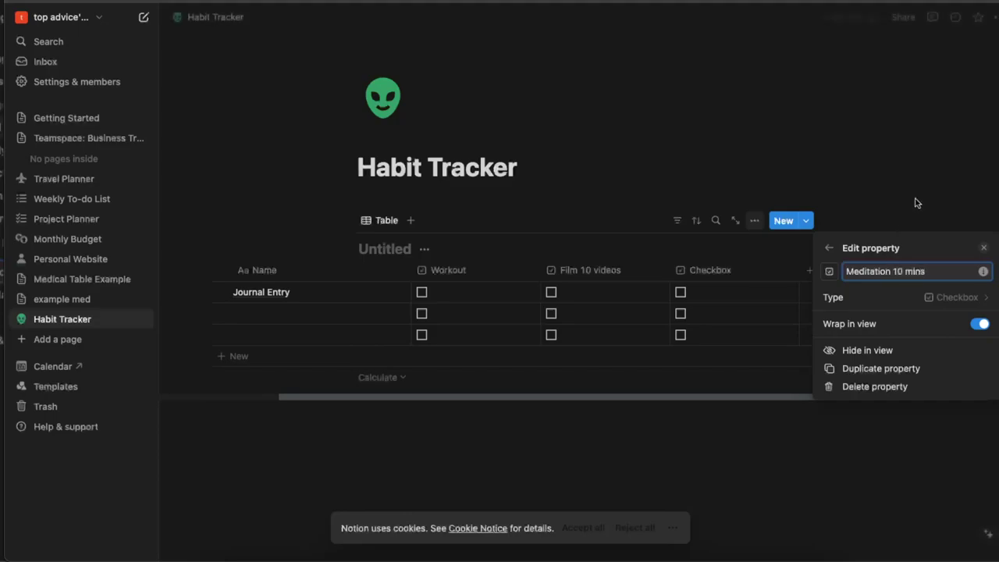
left_click(981, 201)
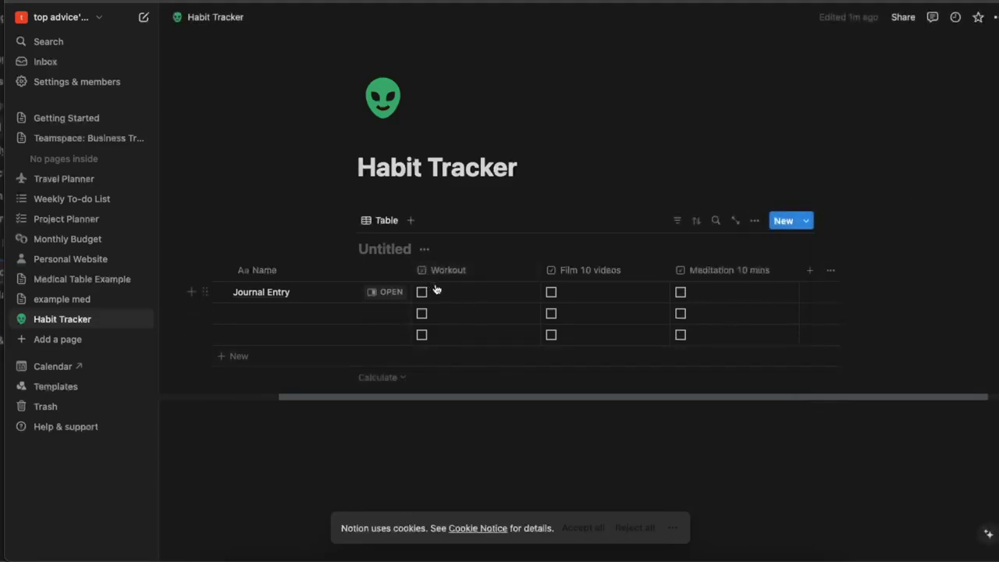
Step: Rename the table's Name column to "Journal entry", correcting the spelling
left_click(278, 272)
key("BackSpace")
key("BackSpace")
key("BackSpace")
key("BackSpace")
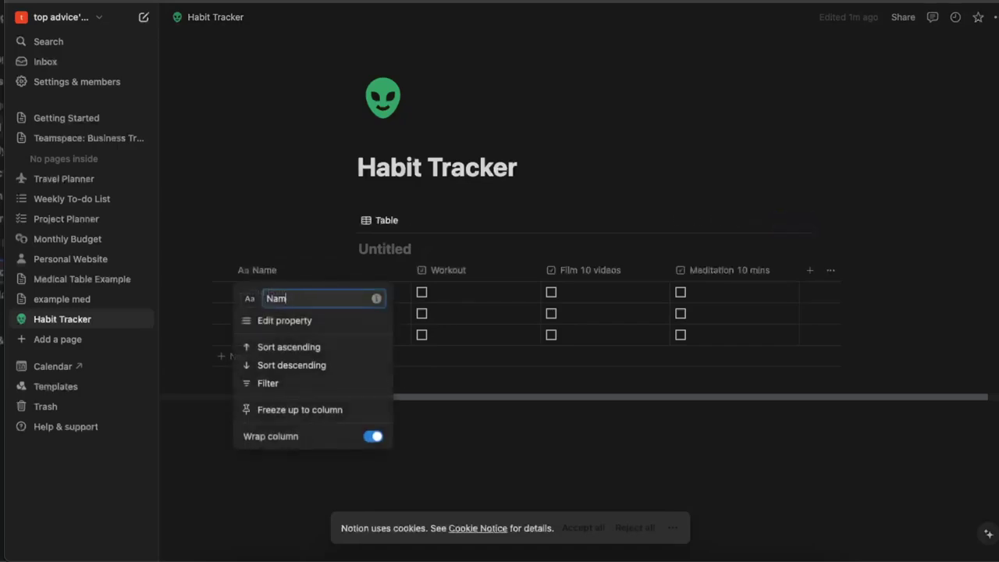
type("Jo")
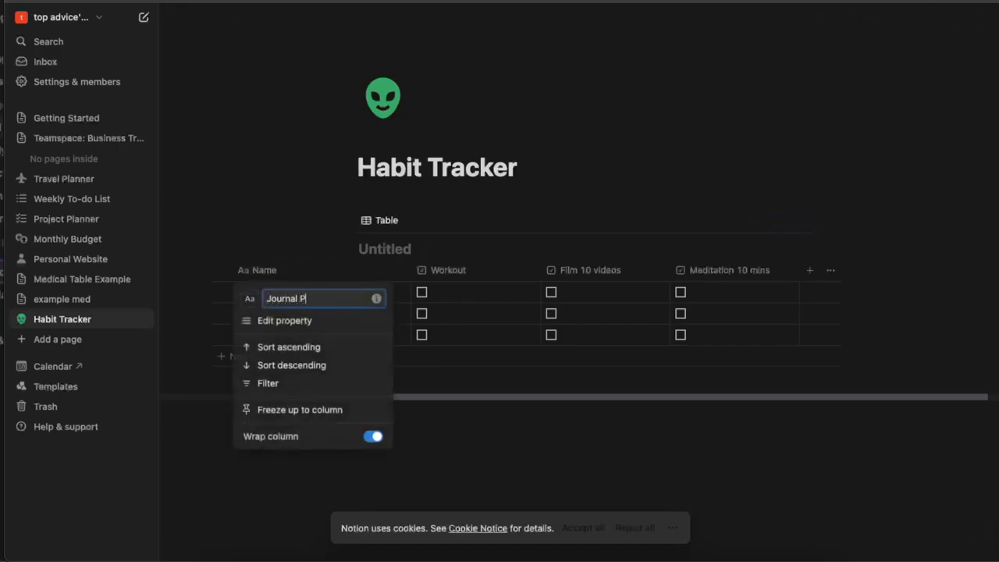
type("urnal enrty")
key("Return")
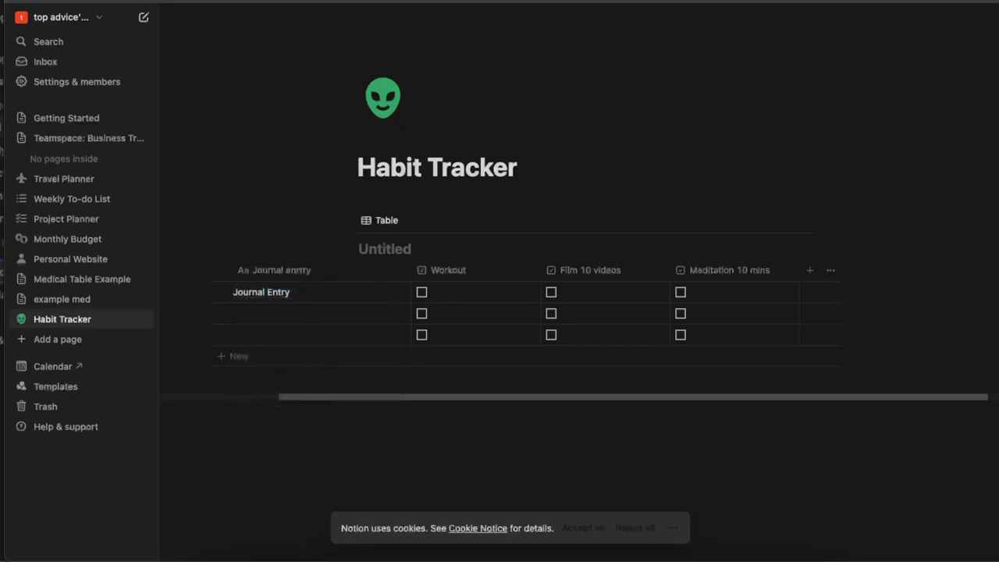
left_click(308, 273)
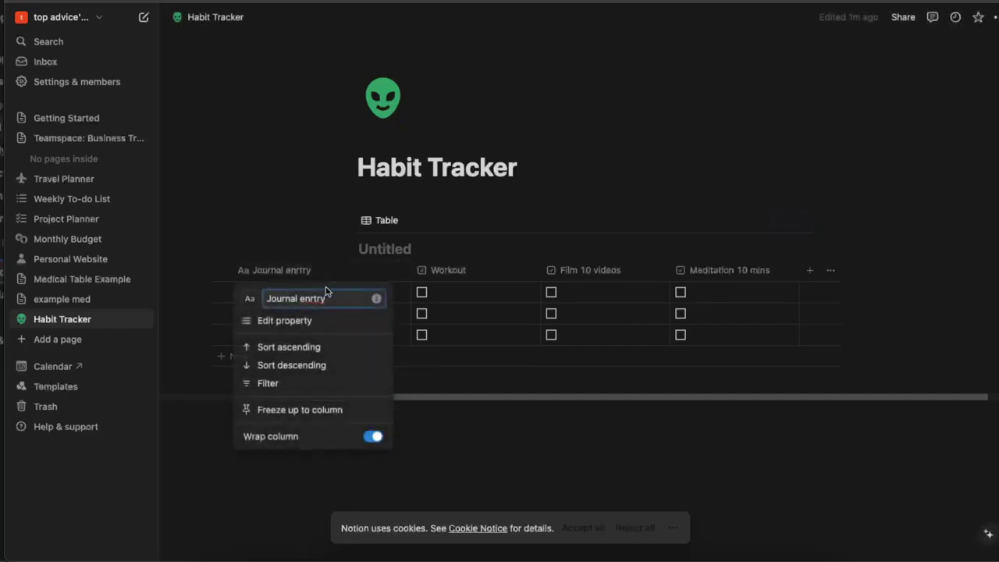
key("BackSpace")
key("BackSpace")
key("BackSpace")
key("Return")
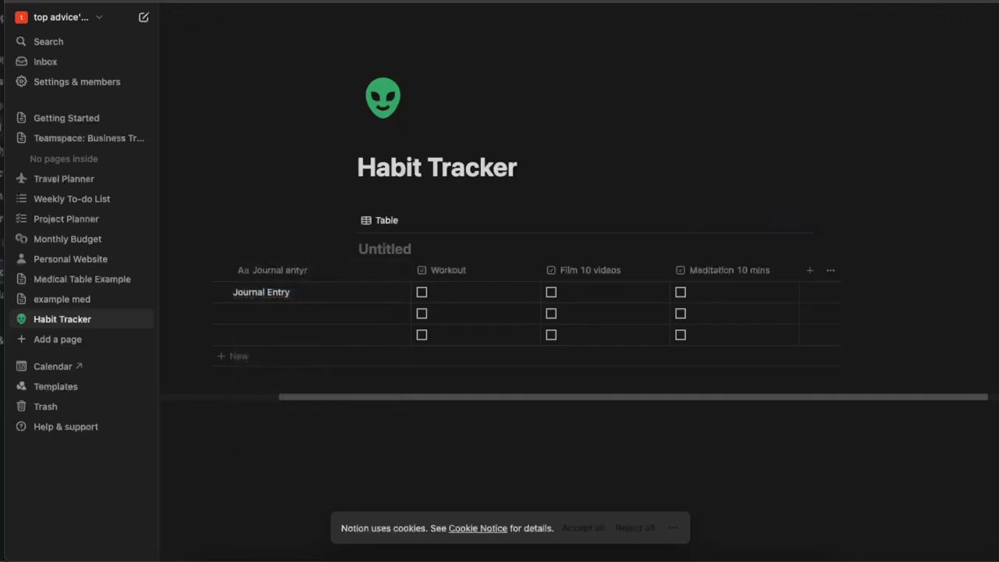
left_click(304, 269)
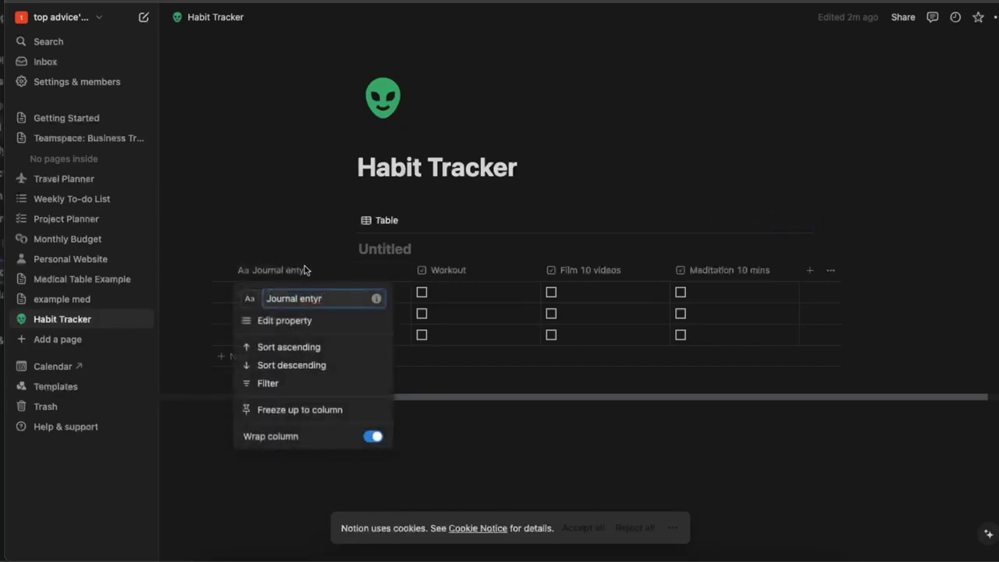
key("BackSpace")
key("BackSpace")
type("ry")
key("Return")
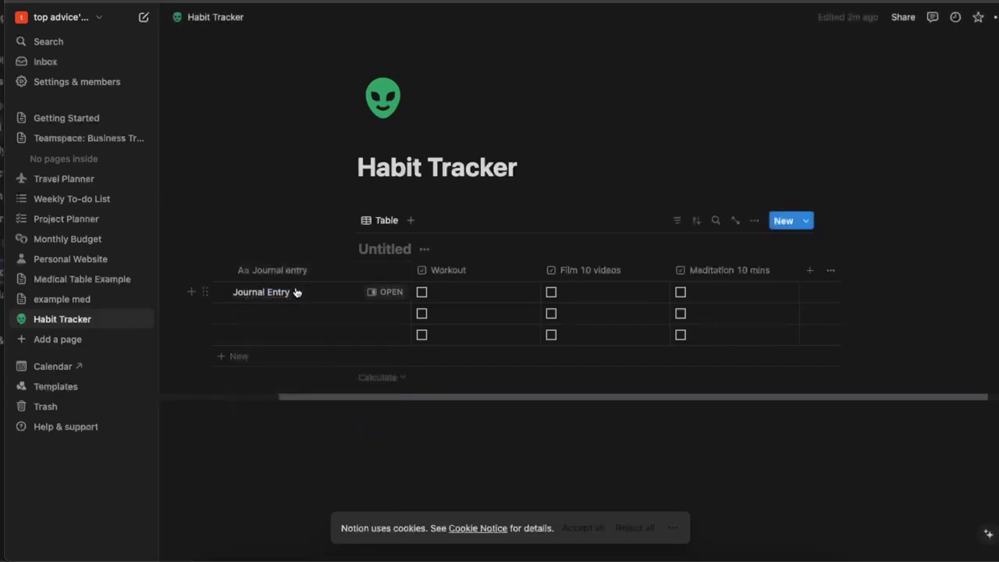
Step: Move the Journal entry column to the end of the table, after Meditation 10 mins
left_click(296, 292)
key("Escape")
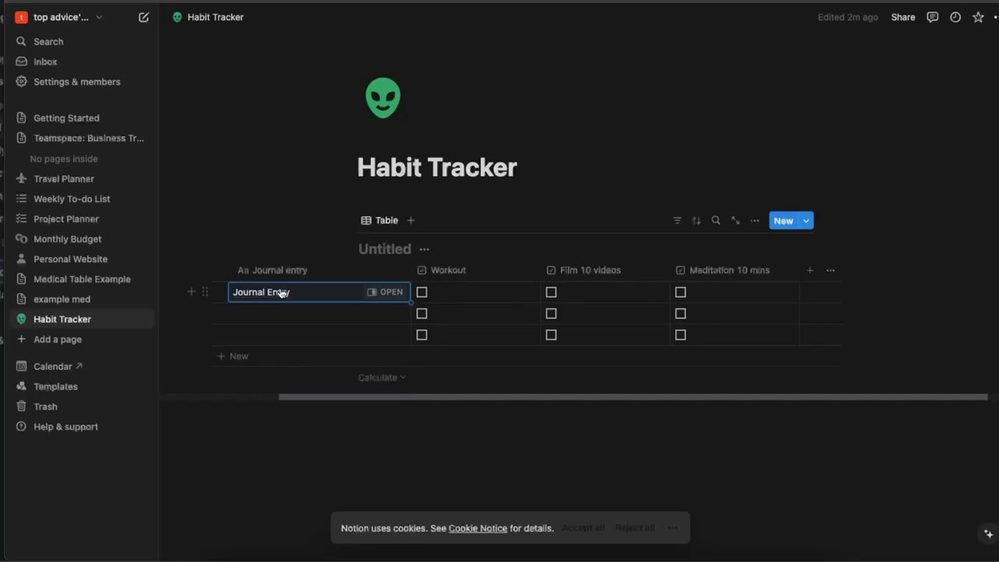
left_click_drag(273, 270, 821, 276)
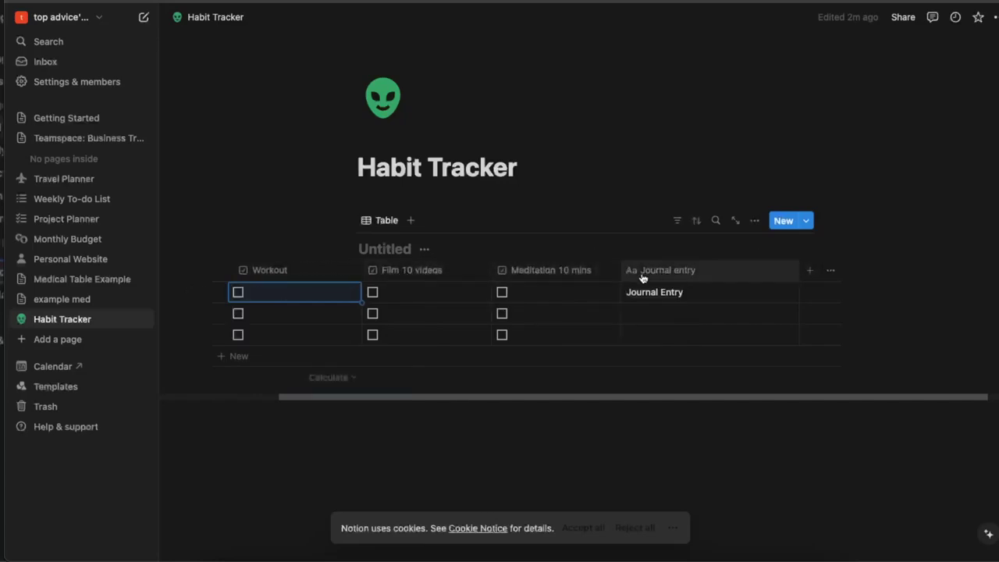
Step: Add a Created time property to the end of the table
left_click(811, 272)
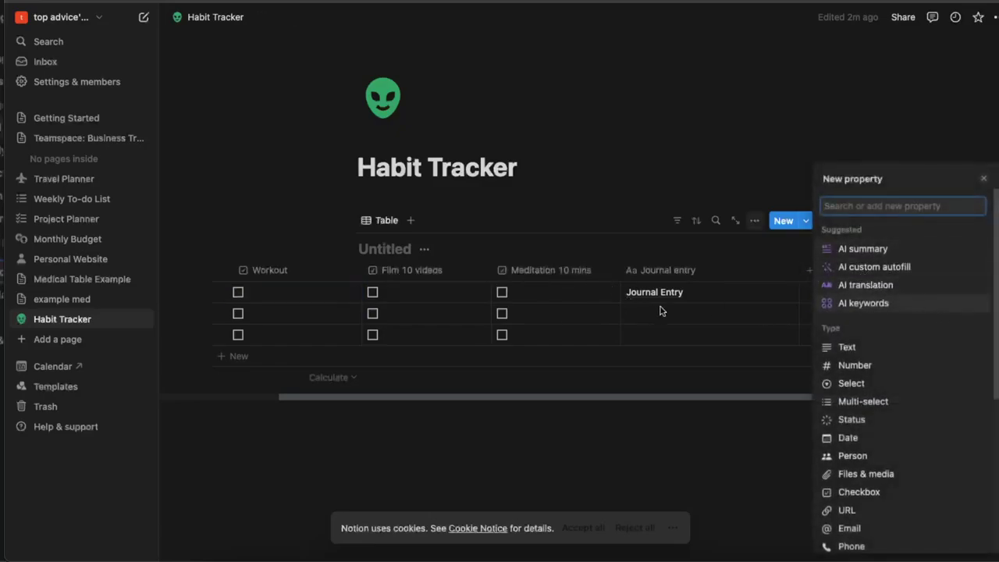
scroll(942, 380, "down", 2)
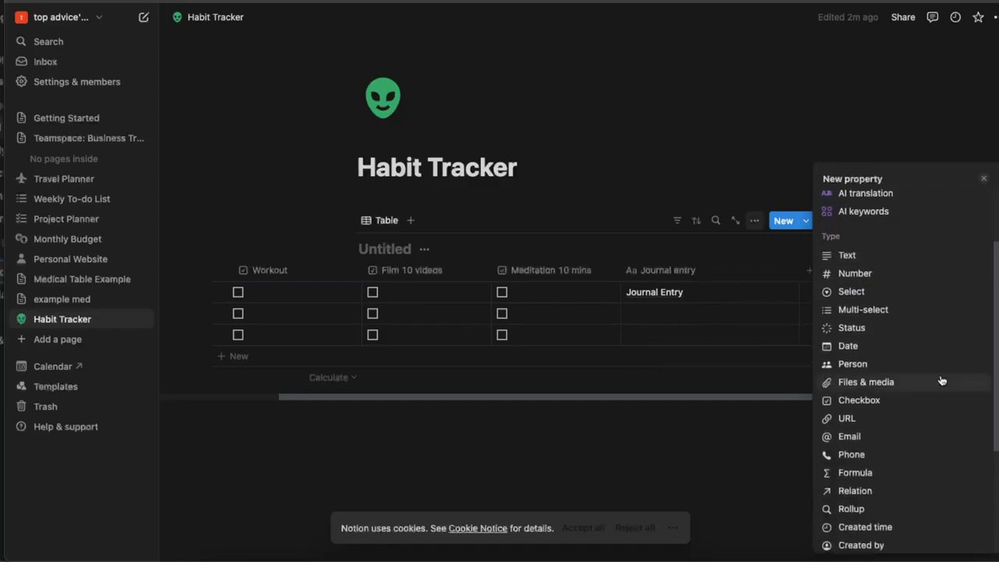
scroll(879, 349, "down", 3)
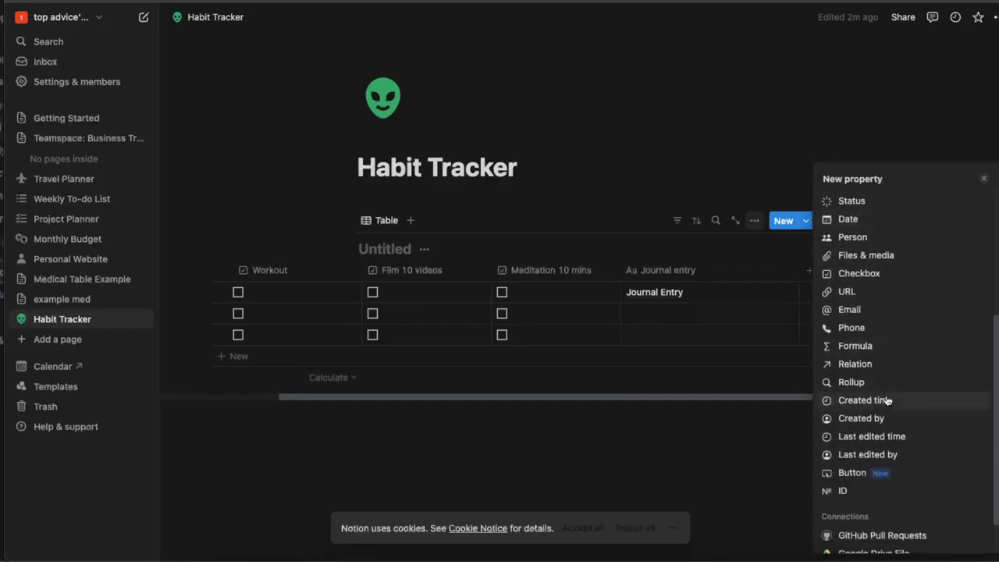
left_click(882, 402)
left_click(961, 298)
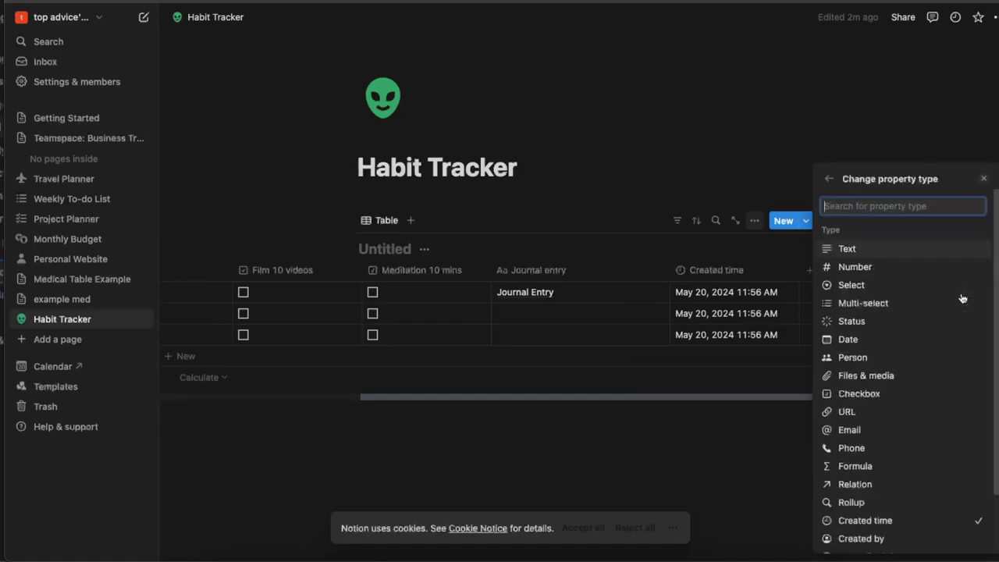
left_click(824, 183)
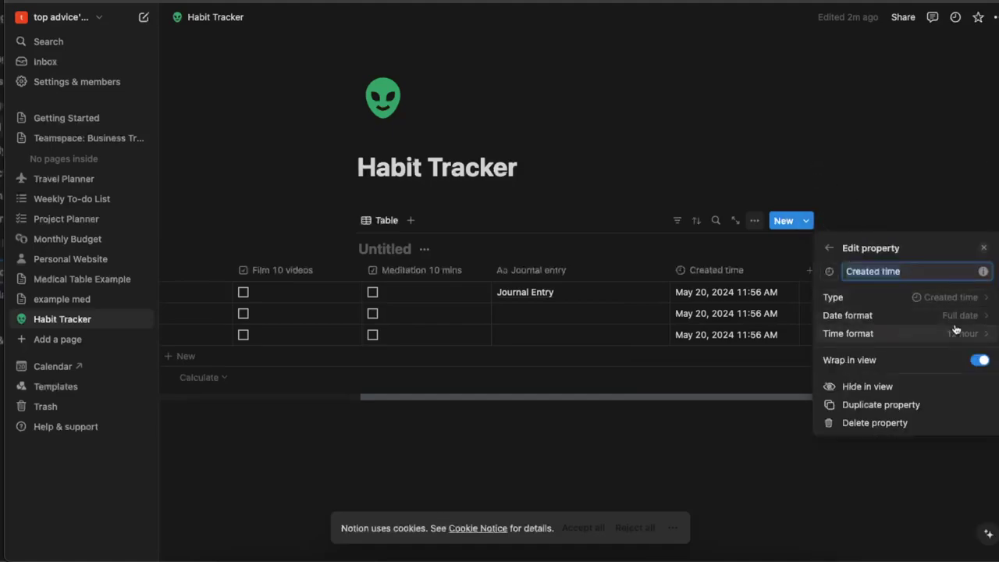
Step: Keep the Full date and 12 hour formats for the Created time property and rename it "Date"
left_click(952, 316)
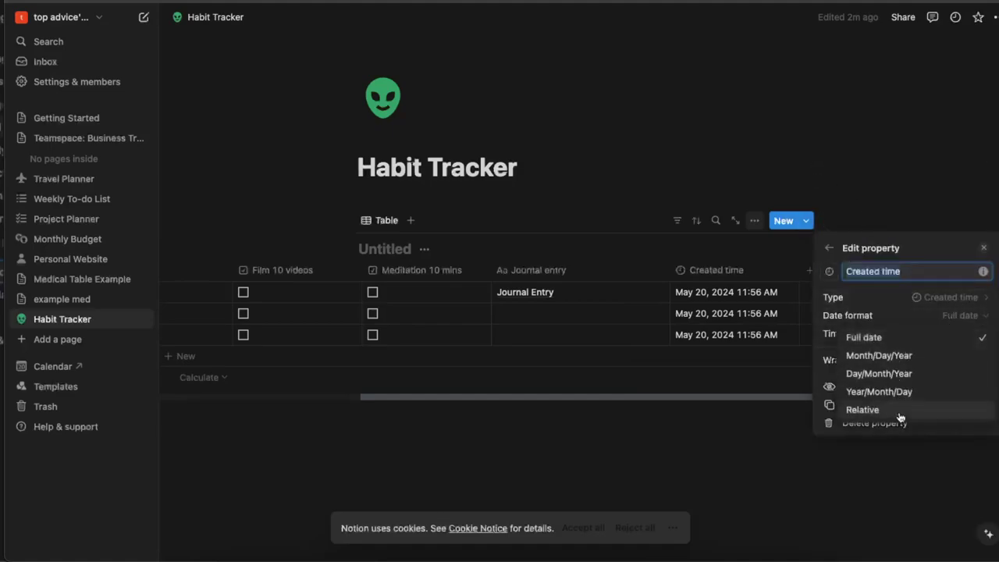
left_click(943, 338)
left_click(958, 333)
left_click(854, 372)
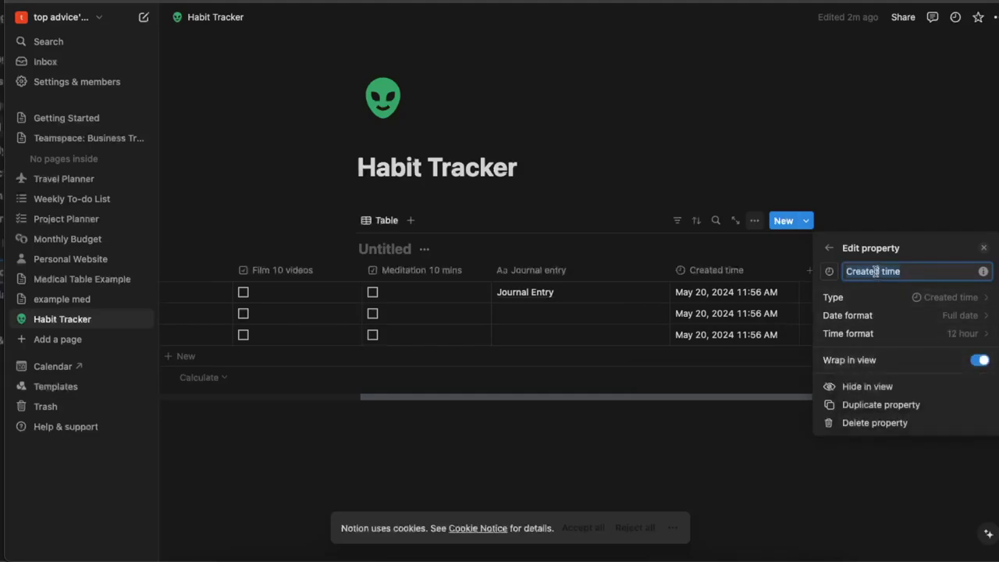
type("Dat")
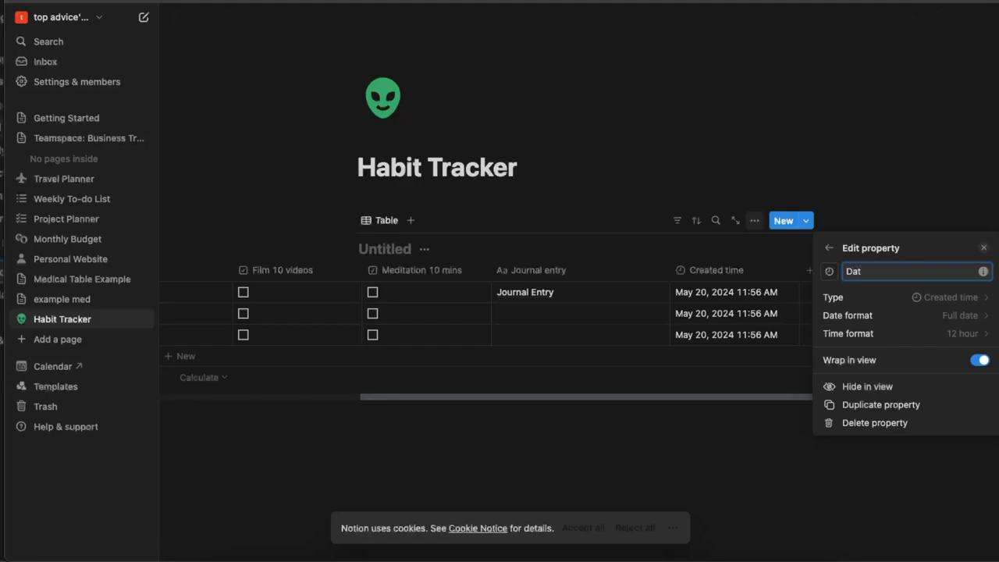
type("e")
left_click(899, 212)
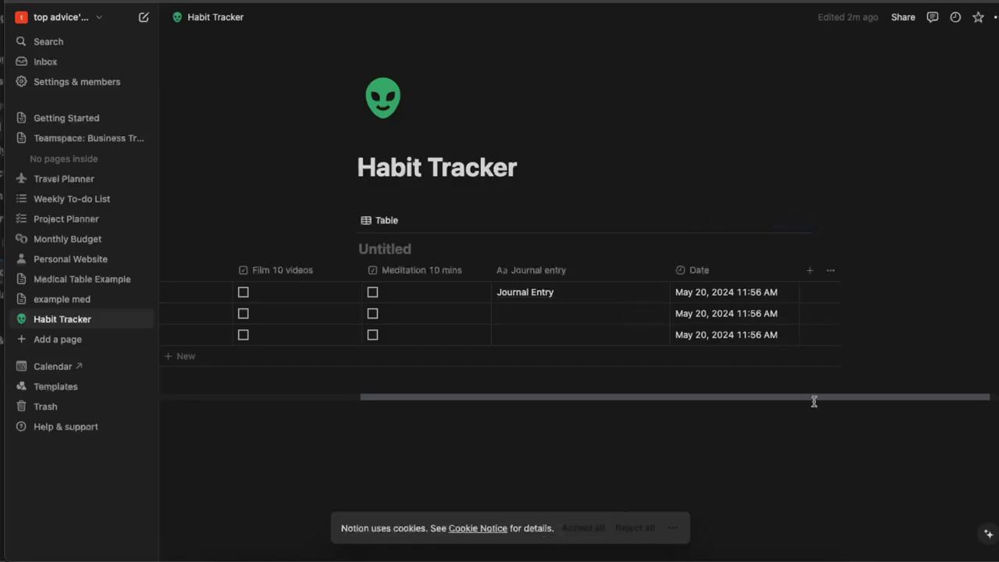
Step: Move the Date column to the front of the table, before Workout, and add a new blank entry
left_click_drag(650, 394, 492, 395)
left_click_drag(913, 274, 381, 277)
left_click(379, 290)
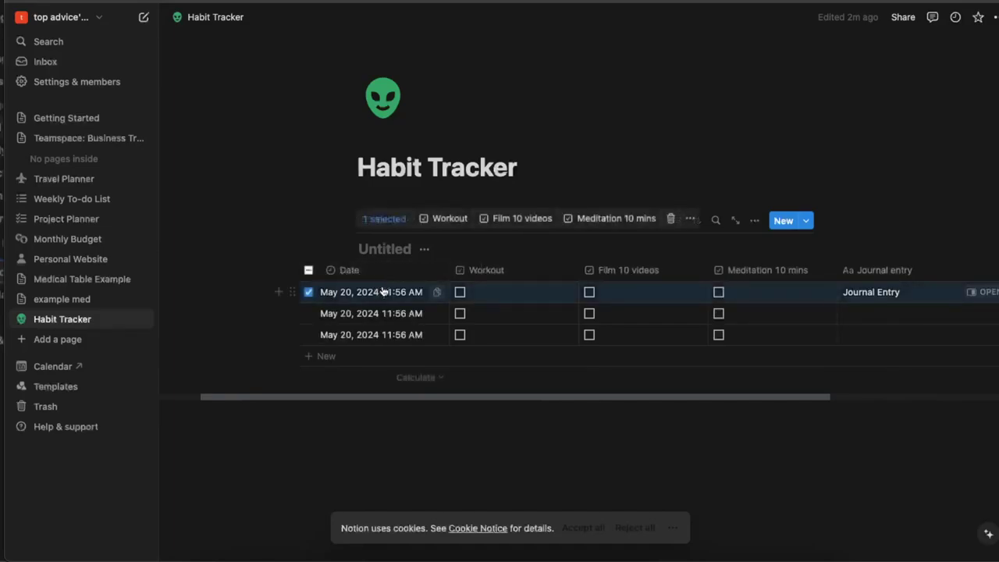
left_click(308, 292)
left_click_drag(508, 401, 590, 397)
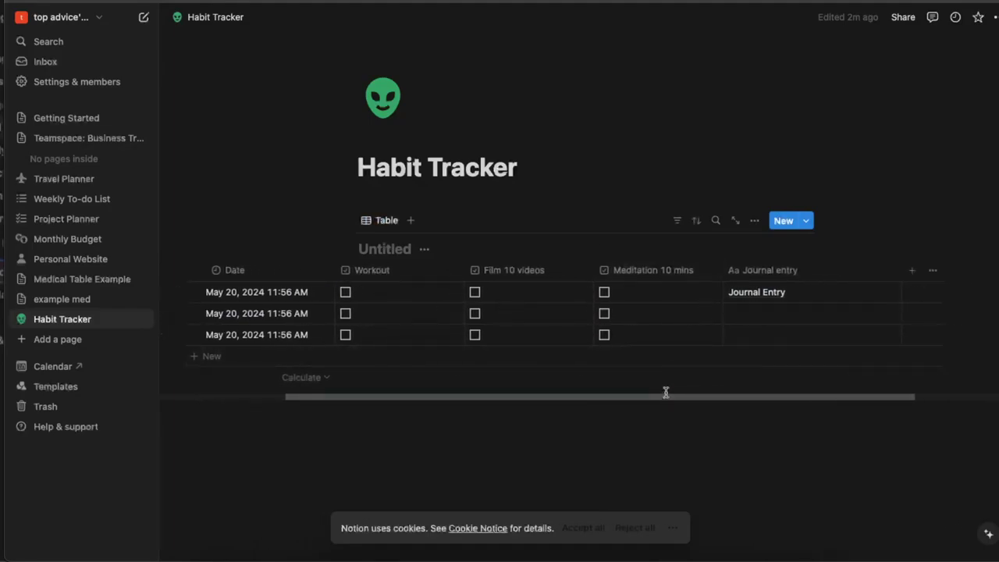
left_click(783, 222)
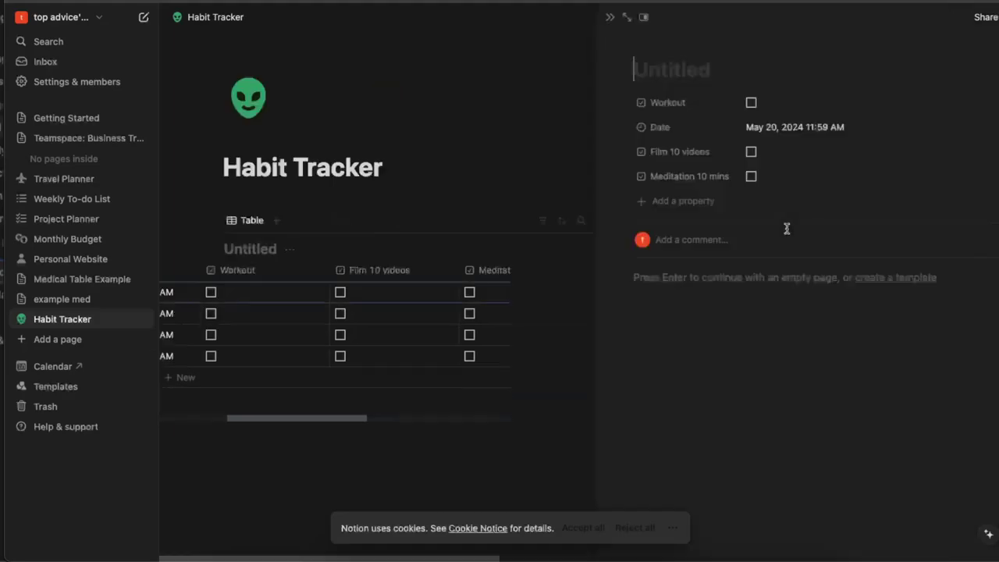
left_click(438, 63)
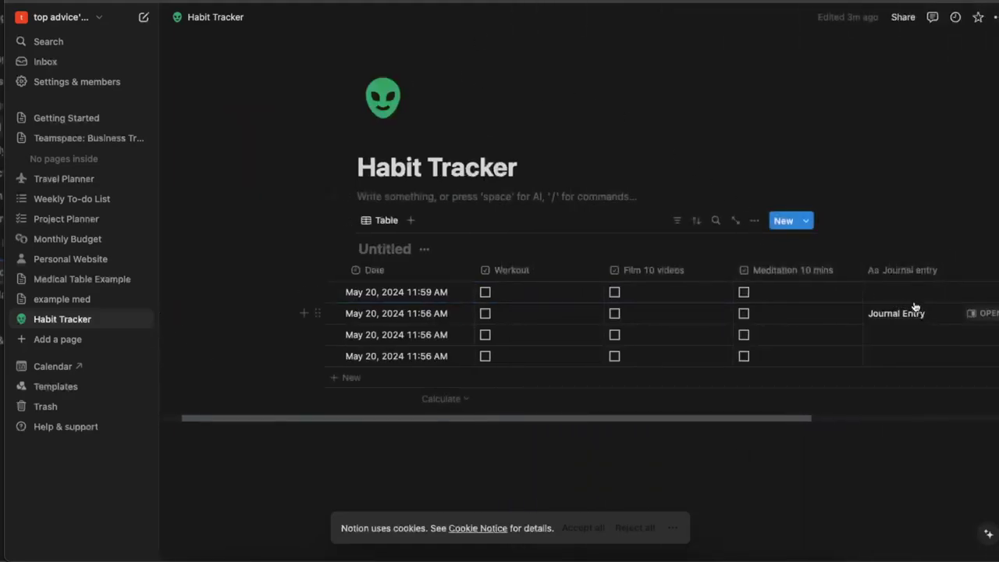
Step: Create a new template for the table's database and title it "journal entry"
left_click(806, 221)
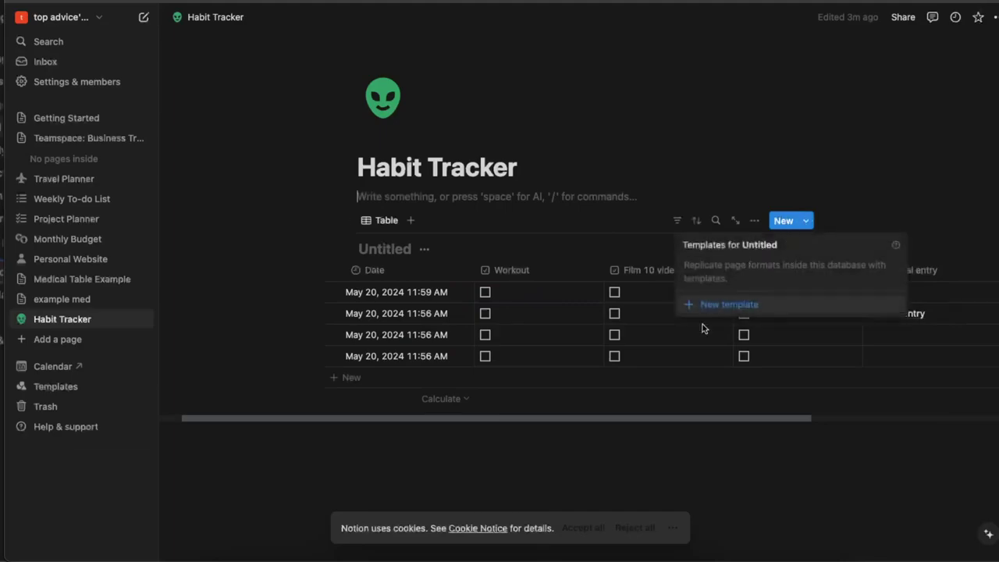
left_click(725, 304)
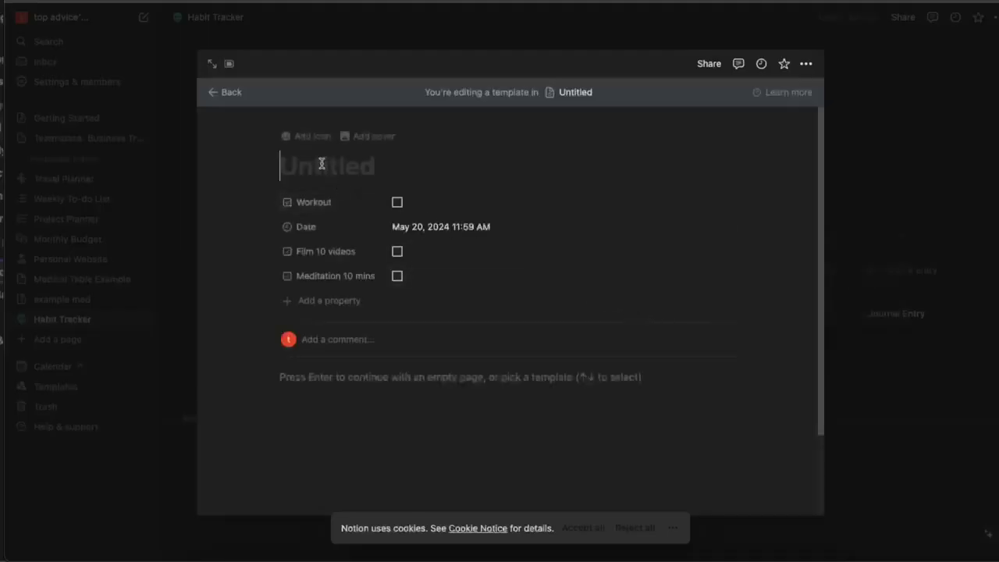
type("journ")
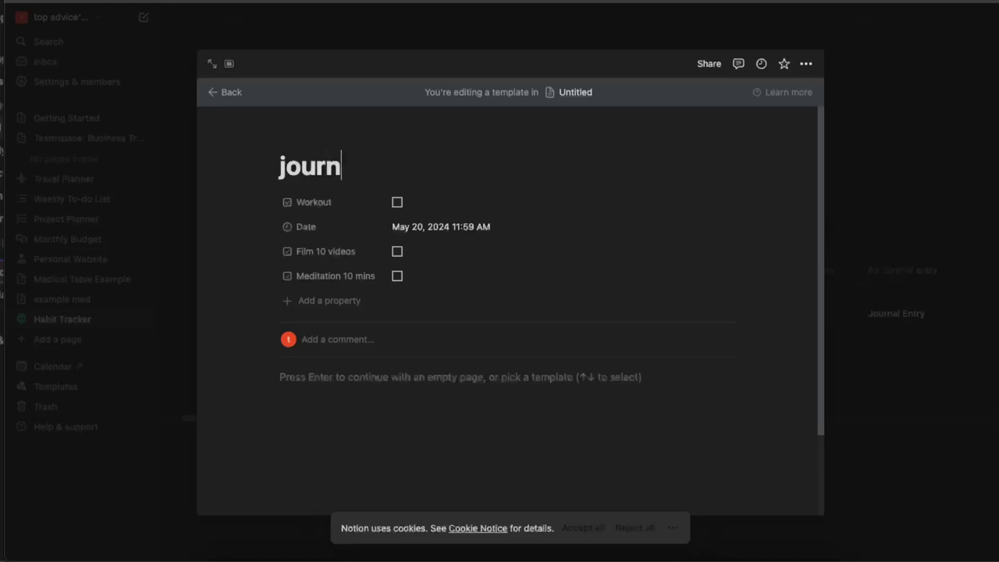
type("al entry")
scroll(379, 290, "down", 2)
left_click(366, 319)
scroll(398, 317, "up", 1)
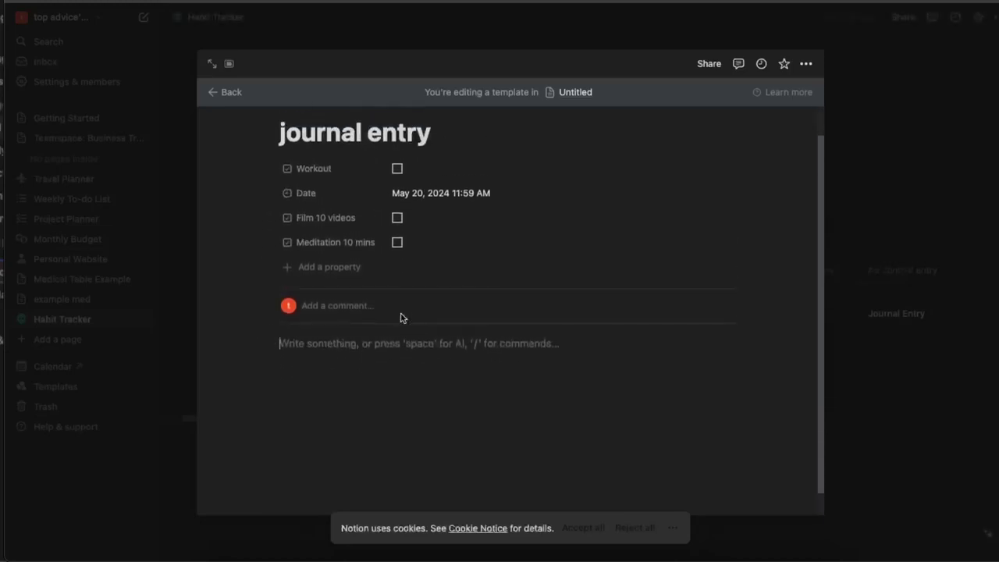
scroll(402, 318, "down", 1)
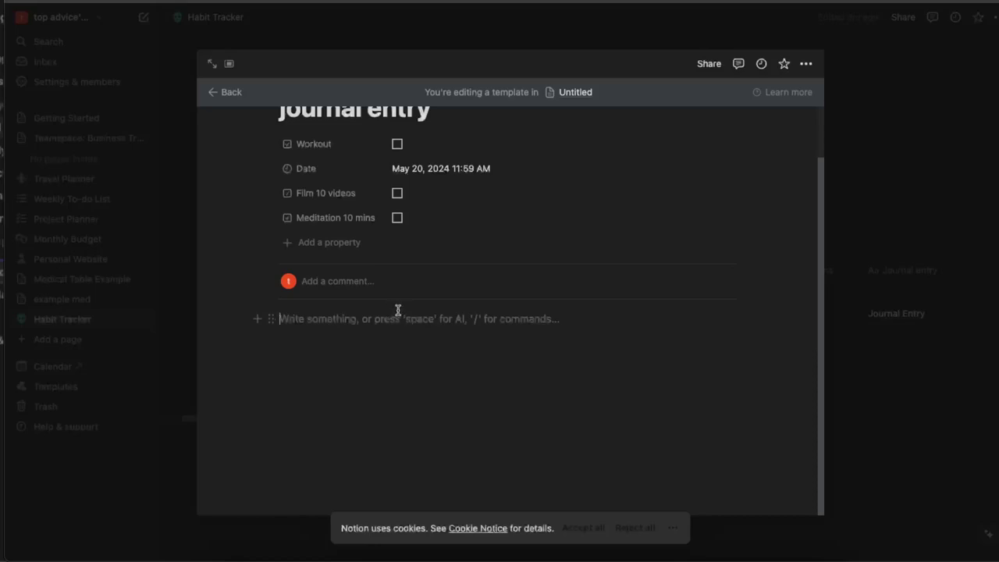
Step: Extend the template's title to read "Add journal entry"
scroll(305, 179, "up", 5)
left_click(276, 167)
type("Add")
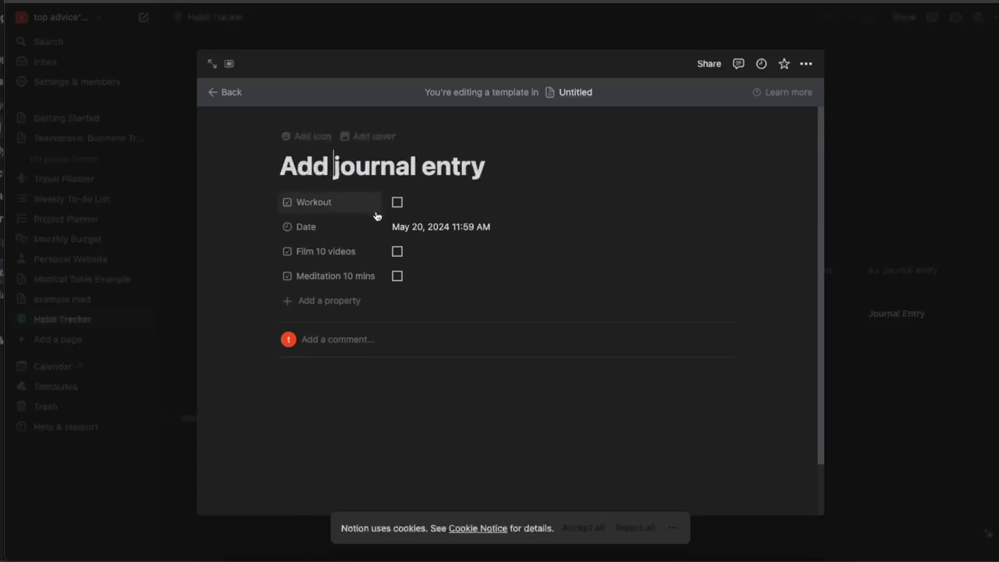
Step: Start a bulleted list in the template body with the text "what is your mood today from"
left_click(341, 387)
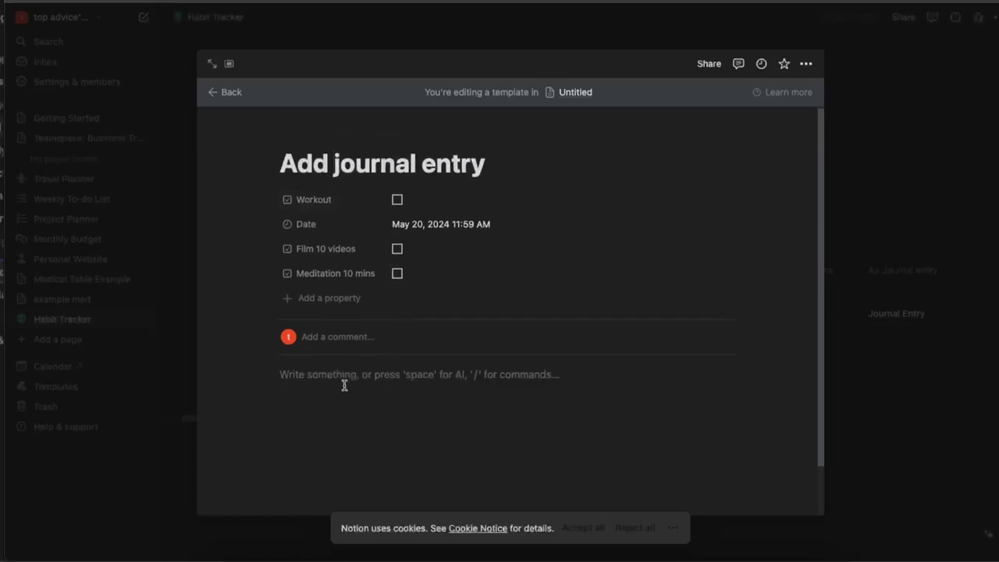
scroll(344, 384, "down", 1)
scroll(349, 377, "down", 2)
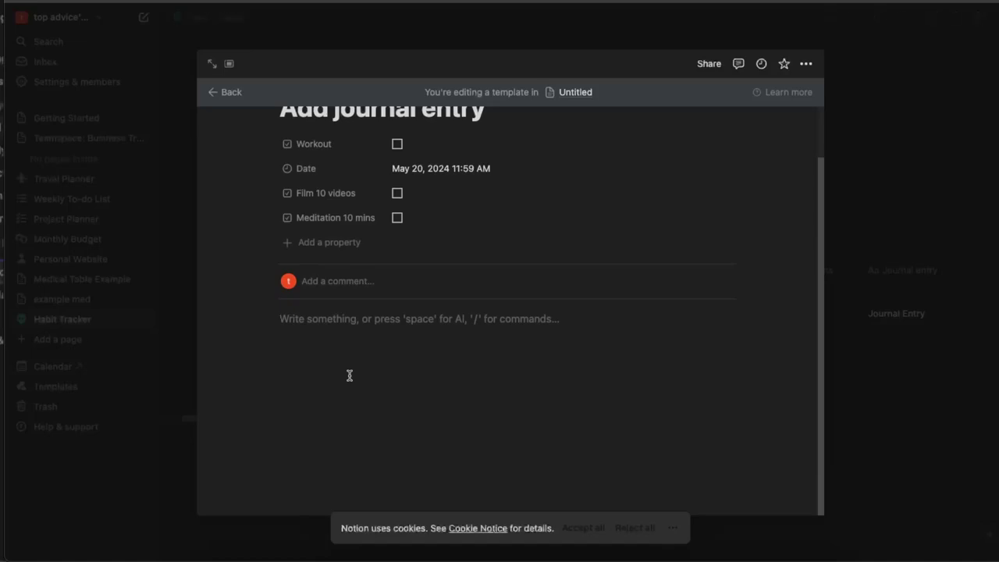
type("-")
key("BackSpace")
type("- 0")
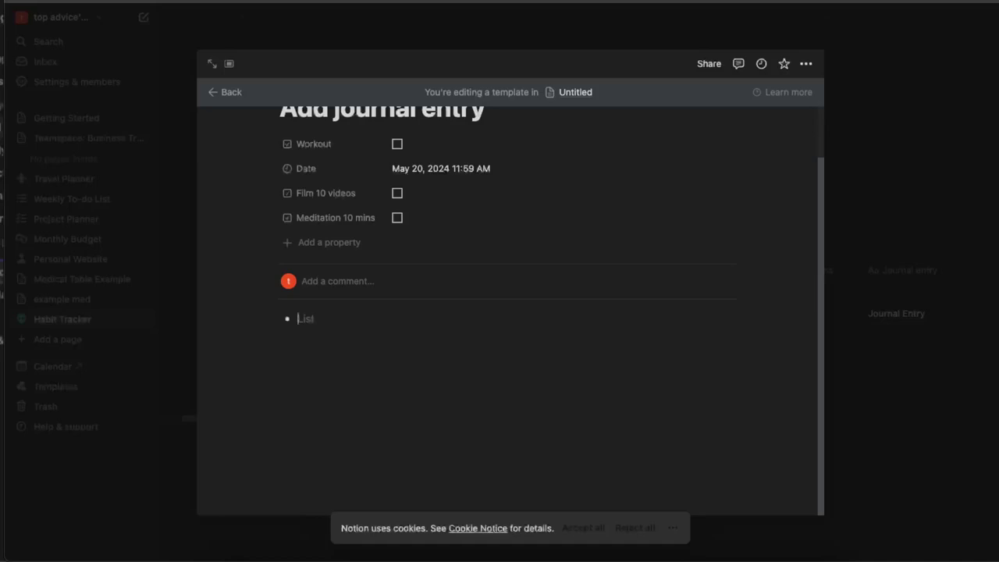
type("hhat is your mo")
type("od today from")
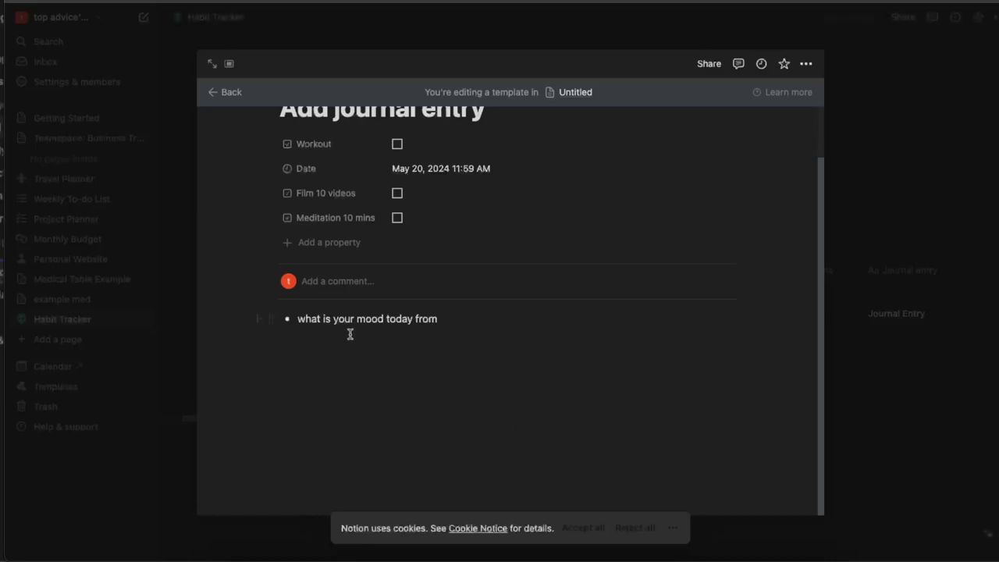
left_click(258, 318)
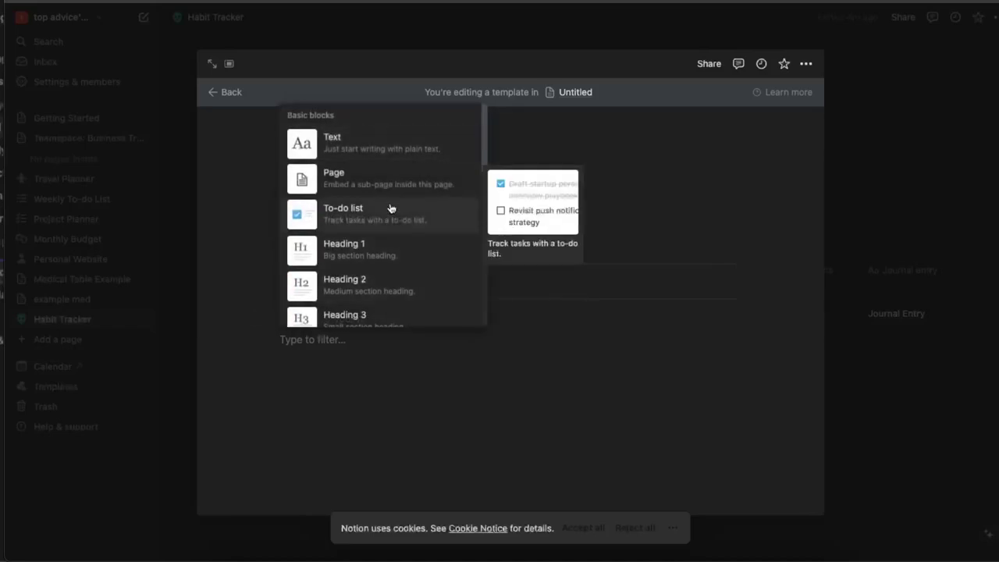
left_click(375, 133)
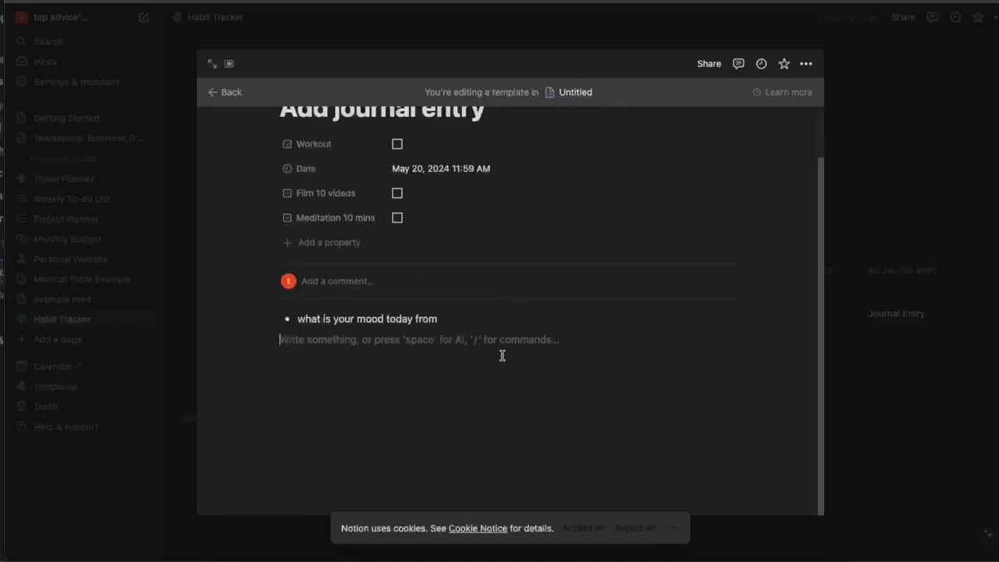
left_click(460, 320)
left_click(268, 320)
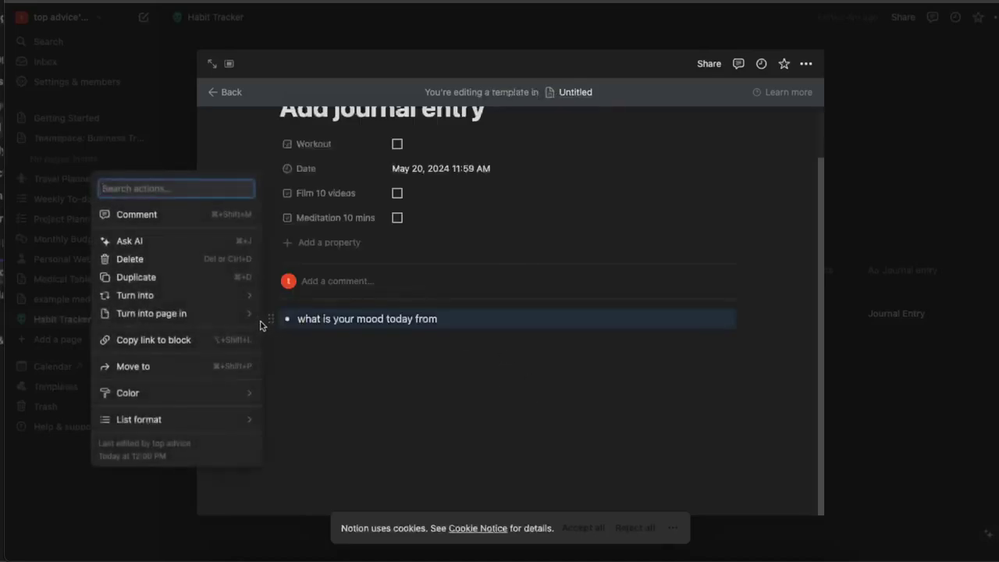
left_click(151, 214)
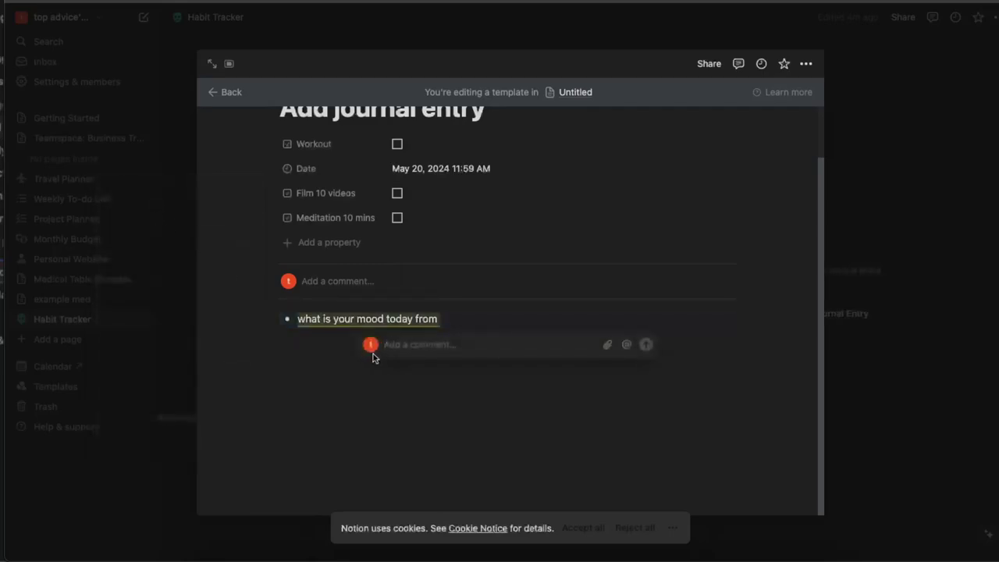
key("Escape")
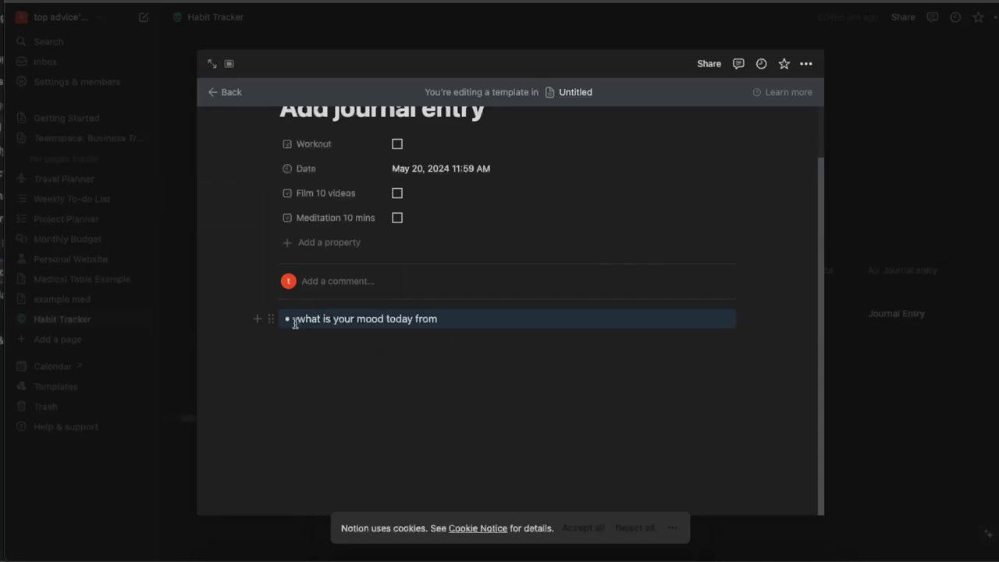
Step: Complete the mood question with "1 to 10?" and add a second bullet, "what are 3 things that you are grateful for today?"
key("Return")
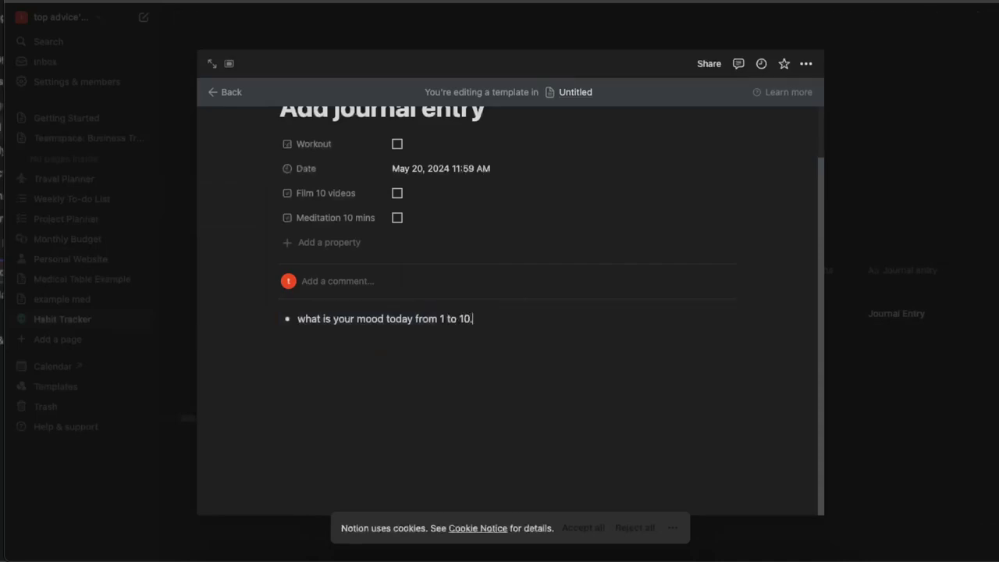
key("Return")
type("what are 3. thi")
key("BackSpace")
key("BackSpace")
key("BackSpace")
key("BackSpace")
key("BackSpace")
type("things that you are gra")
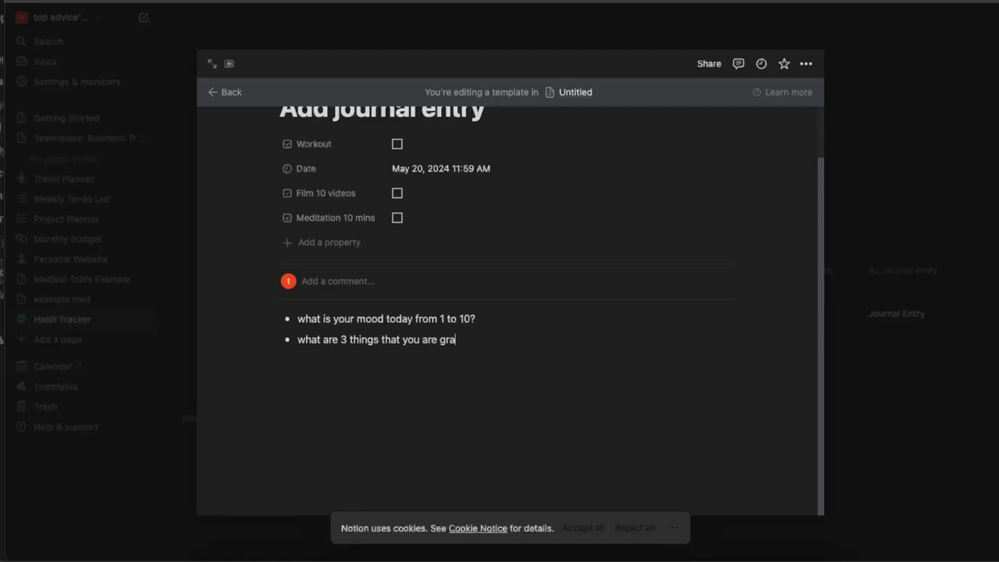
type("teful for today?")
Step: End the bulleted list and insert an empty to-do list item below the gratitude question
key("Return")
key("Return")
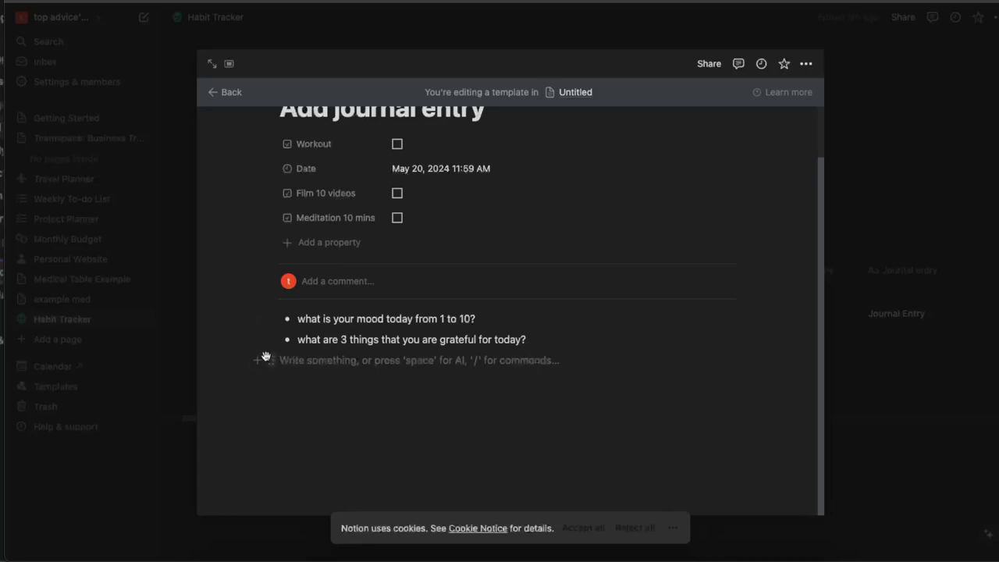
left_click(258, 359)
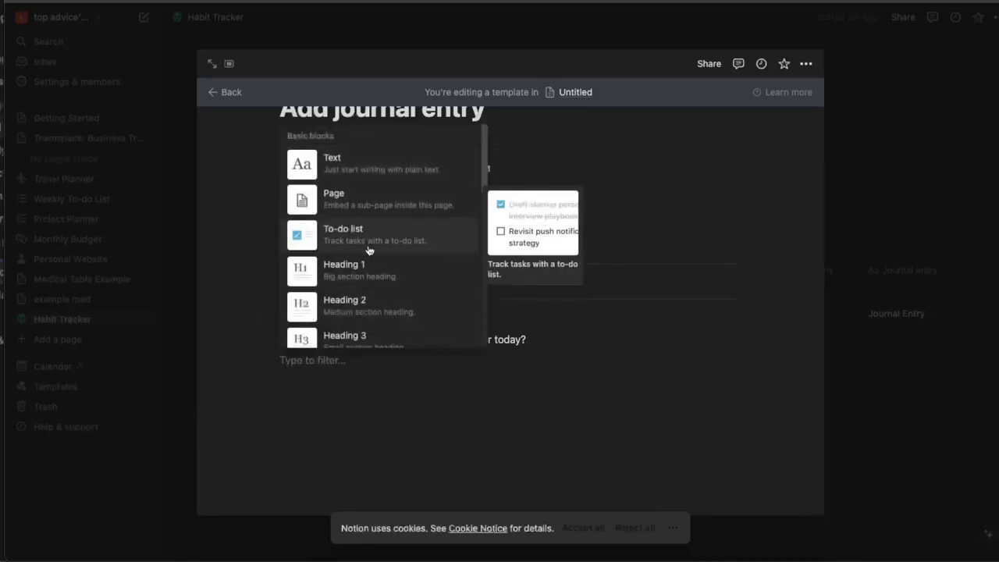
left_click(363, 218)
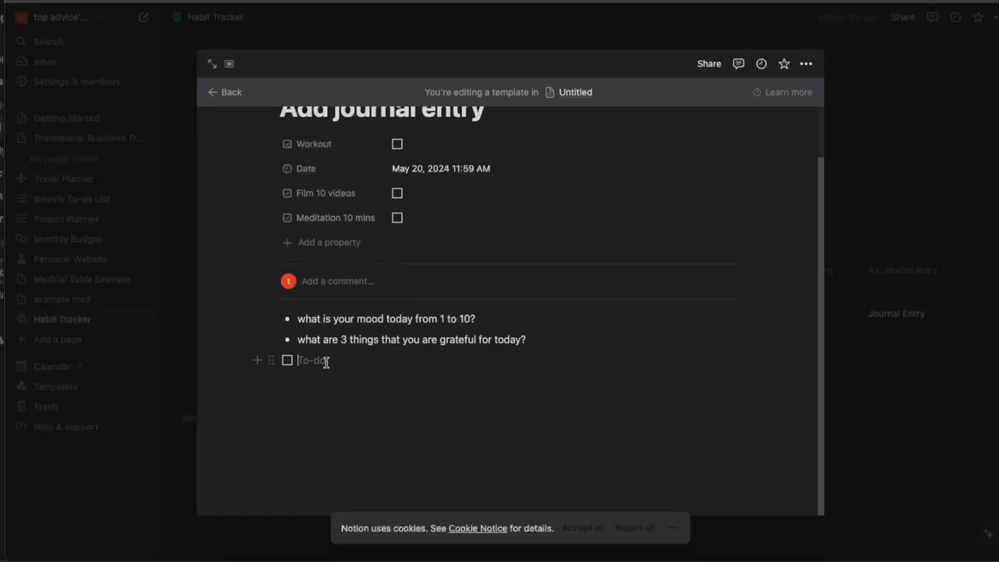
Step: Add three to-do items, "item 1", "item 2" and "item 3", below the gratitude question in the template
type("item 1")
key("Return")
type("item 2")
key("Return")
type("item")
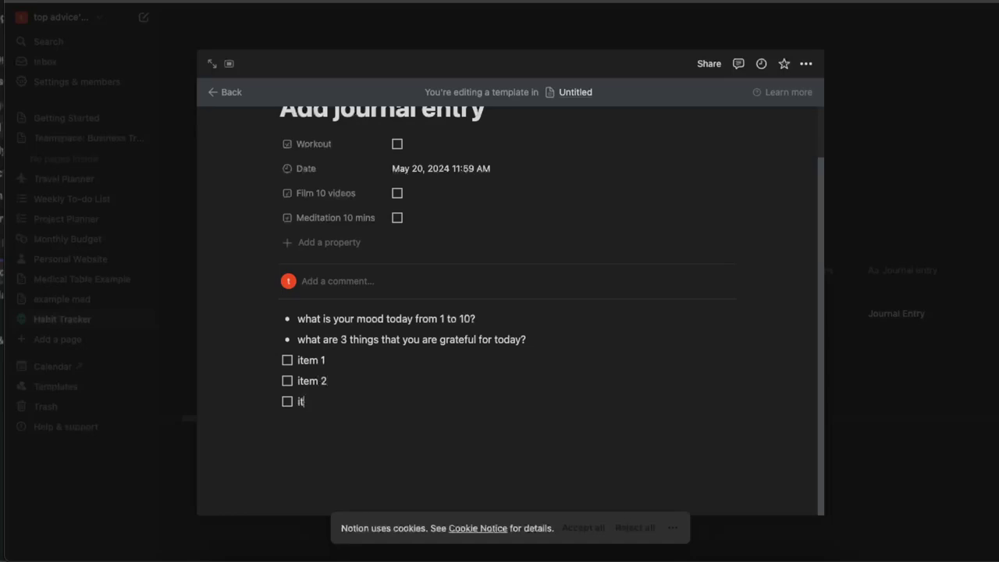
type(" 3")
Step: Add a bulleted list item below the gratitude to-dos reading "what is something you want to be completed today?"
left_click(311, 439)
left_click(283, 423)
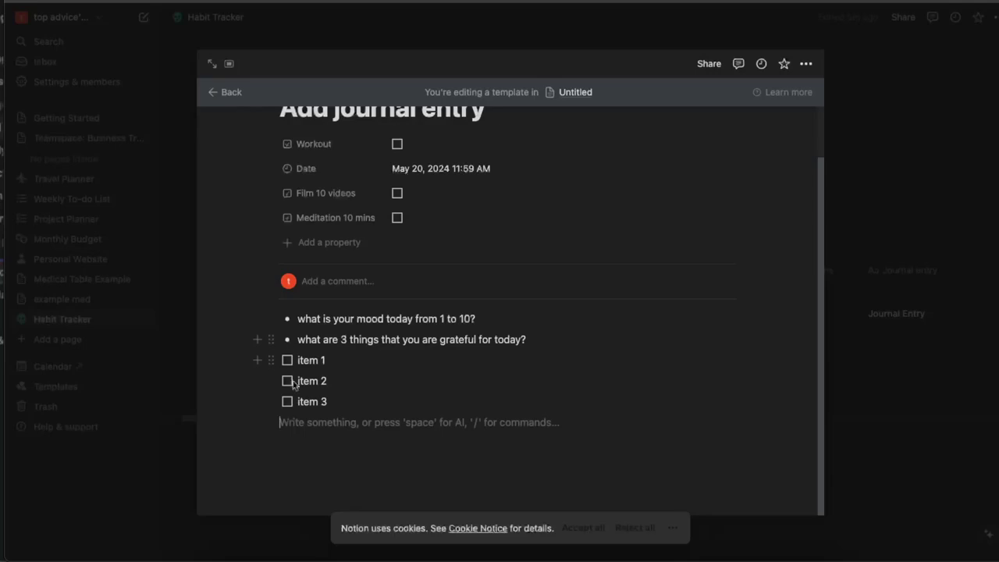
left_click(258, 422)
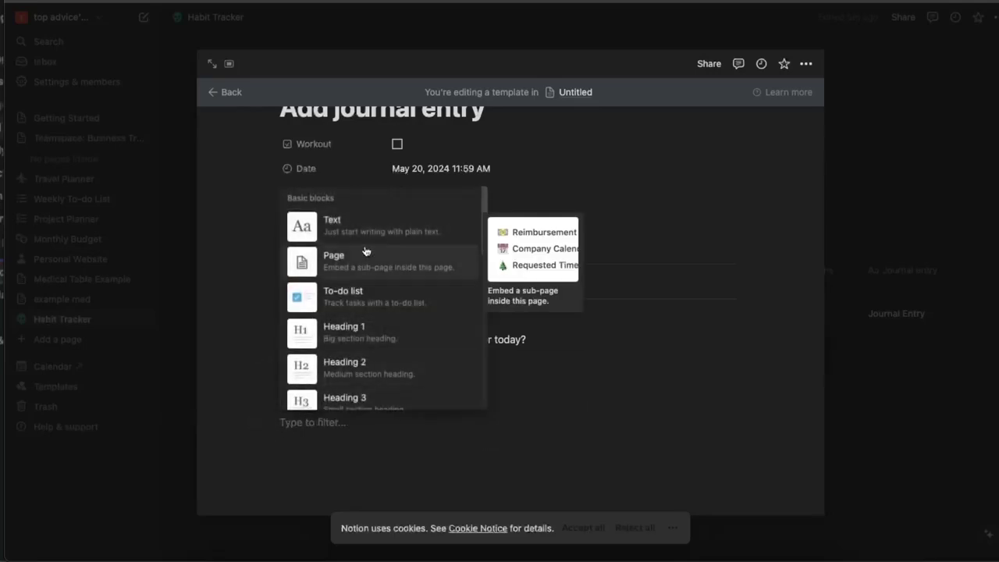
scroll(366, 306, "down", 3)
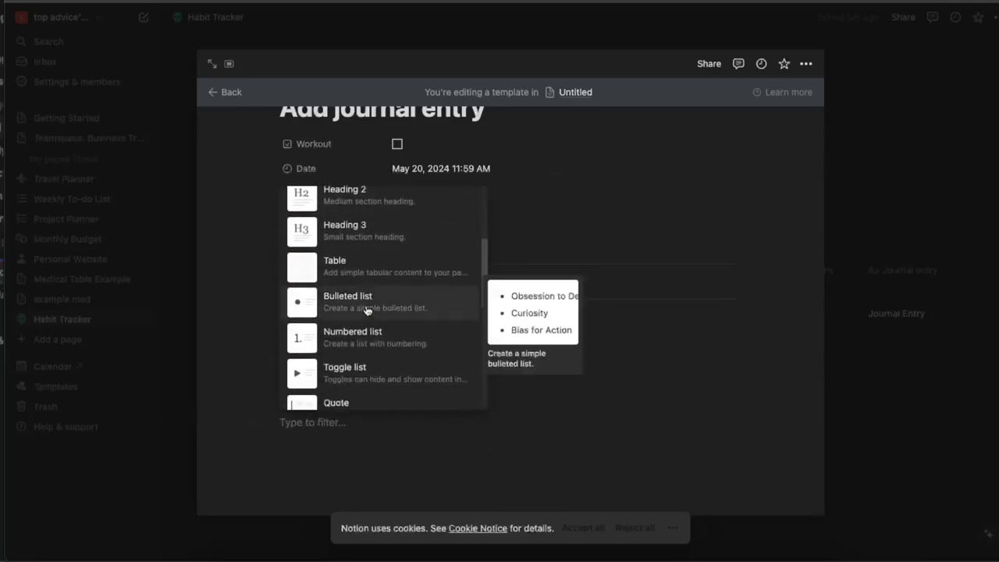
left_click(366, 306)
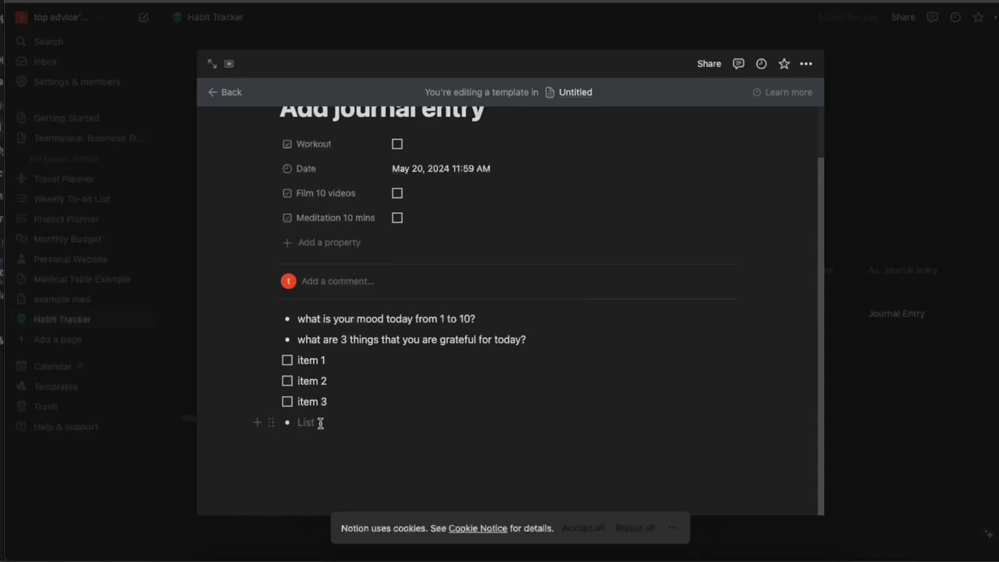
type("what is somethi")
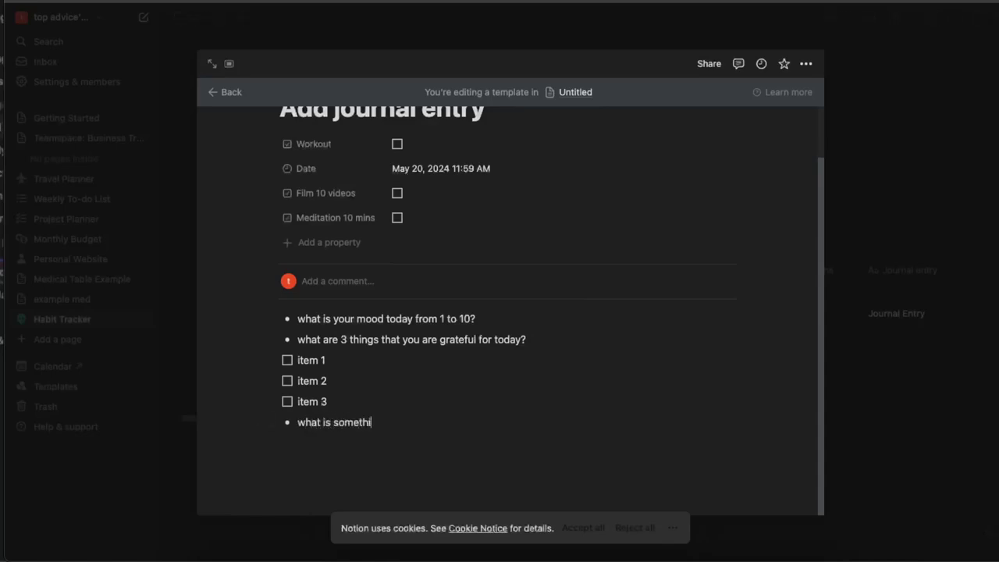
type("ng you want to be compl")
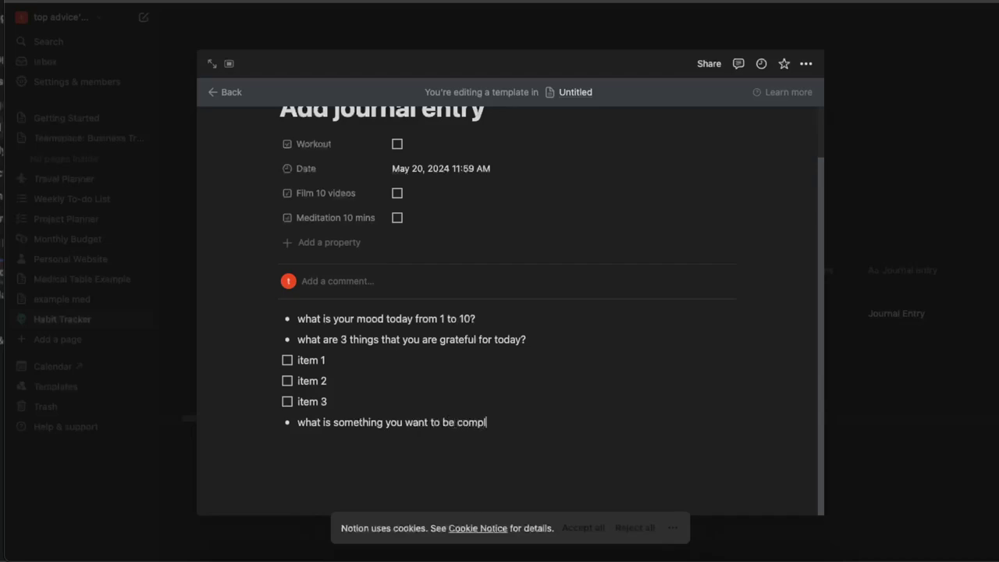
type("eted doday?")
key("Return")
Step: Add three to-do items, "item 1", "item 2" and "item 3", directly below the completion question
left_click(258, 443)
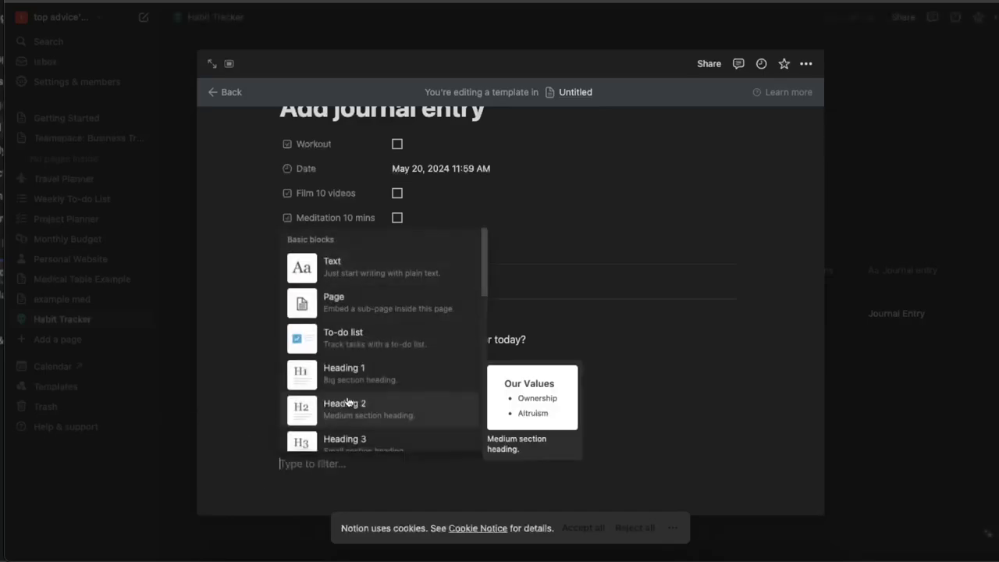
left_click(335, 336)
key("BackSpace")
key("BackSpace")
left_click(319, 450)
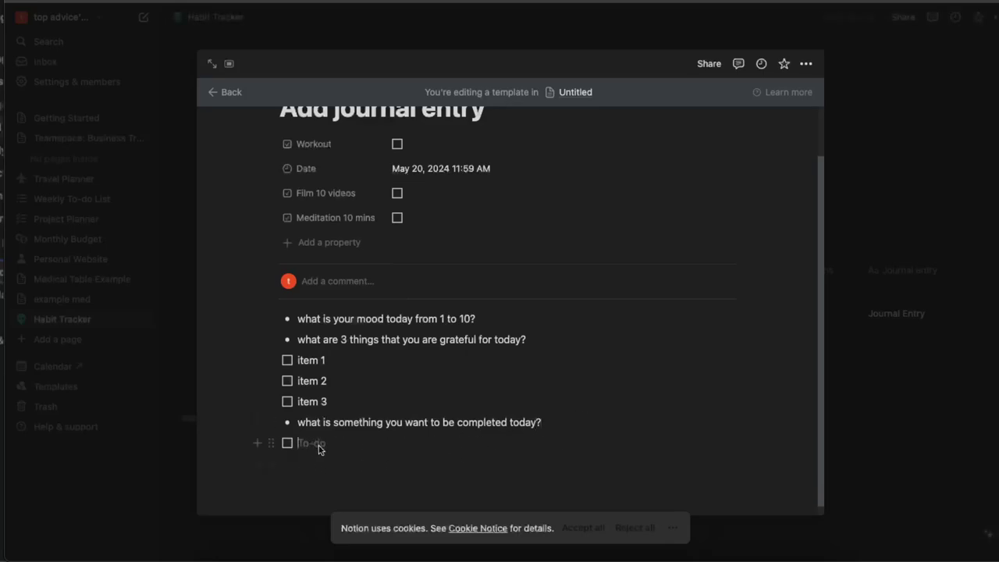
type("item 1")
key("Return")
type("item 2")
key("Return")
type("item 3")
key("Return")
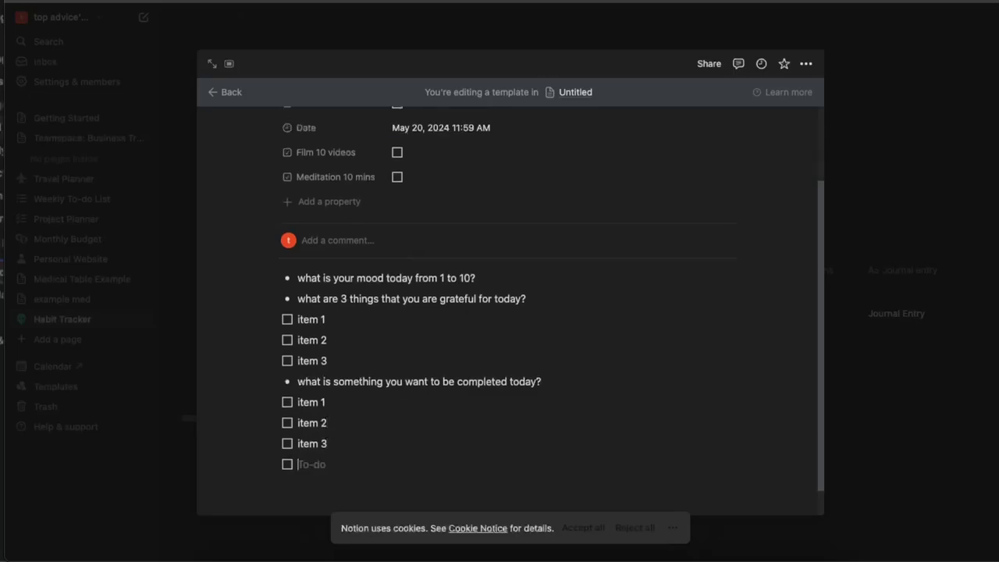
key("BackSpace")
Step: Remove the word "item" from the third gratitude to-do, keeping its number 3
left_click(323, 361)
key("BackSpace")
key("BackSpace")
key("BackSpace")
key("BackSpace")
key("BackSpace")
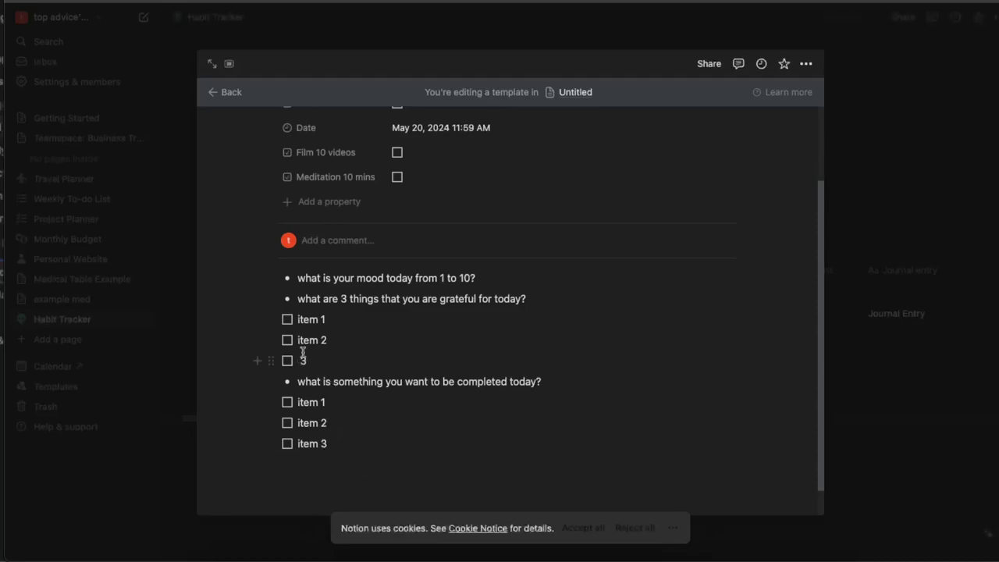
Step: Try removing the word "item" from the second gratitude to-do and undo the deletion
left_click(319, 340)
key("BackSpace")
key("BackSpace")
key("BackSpace")
key("BackSpace")
key("BackSpace")
key("ctrl+z")
Step: Put the word "item" back before the 3 in the third gratitude to-do
left_click(296, 362)
type("item")
left_click(468, 504)
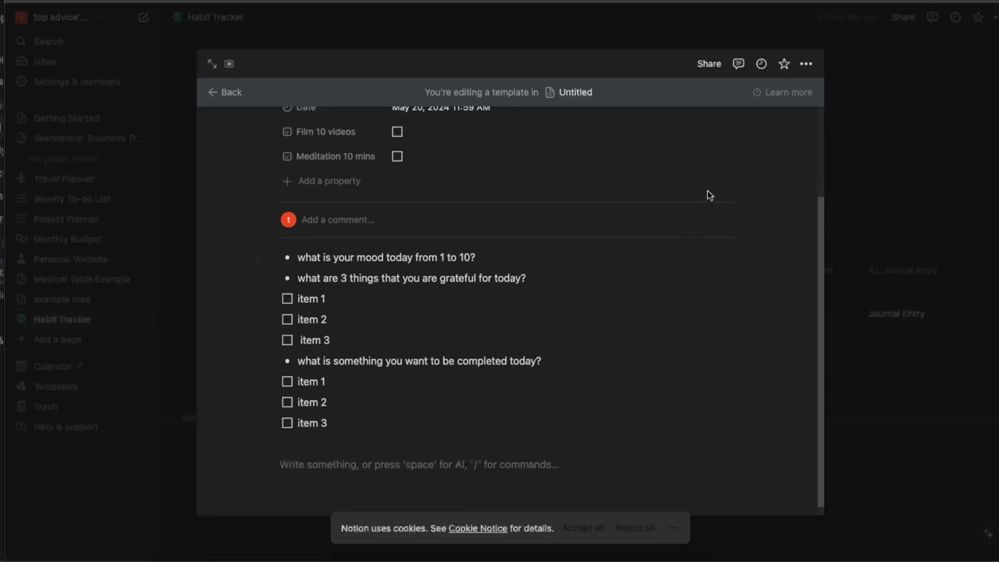
Step: Close the journal entry template and return to the Habit Tracker page
scroll(709, 187, "up", 3)
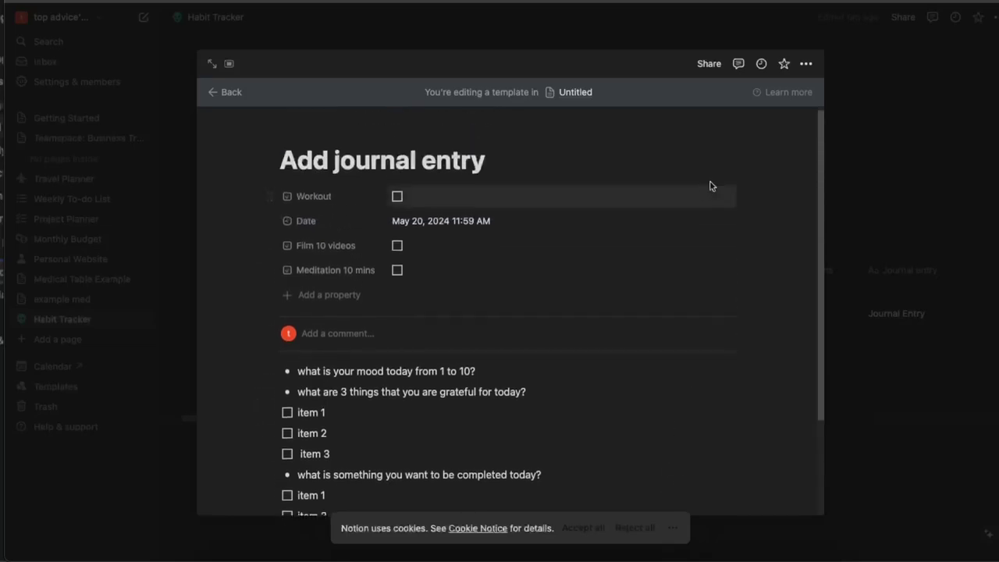
left_click(806, 64)
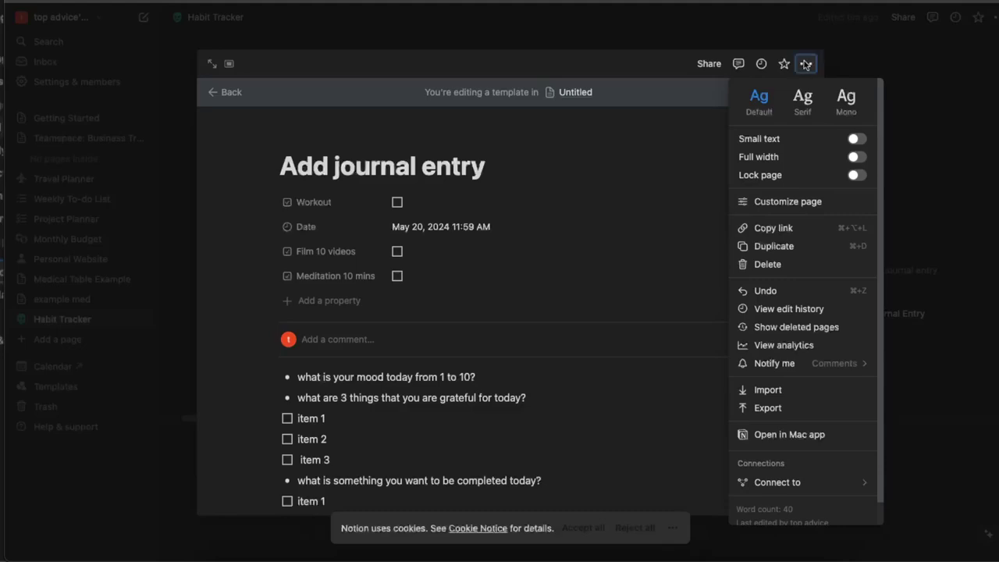
key("Escape")
key("Escape")
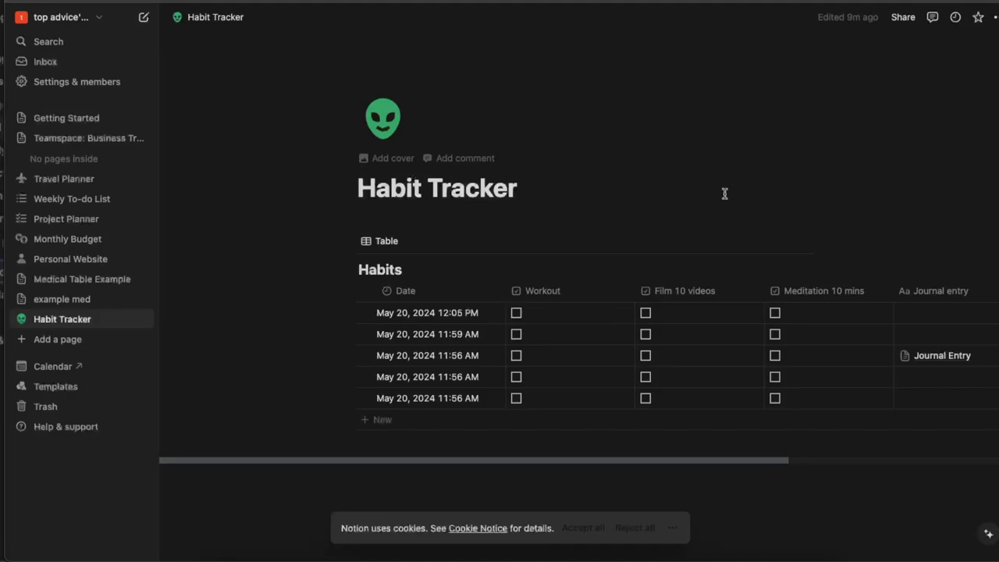
Step: Give the Journal Entry page a sweating-face emoji icon, open the page to check its prompts and close it
left_click(903, 356)
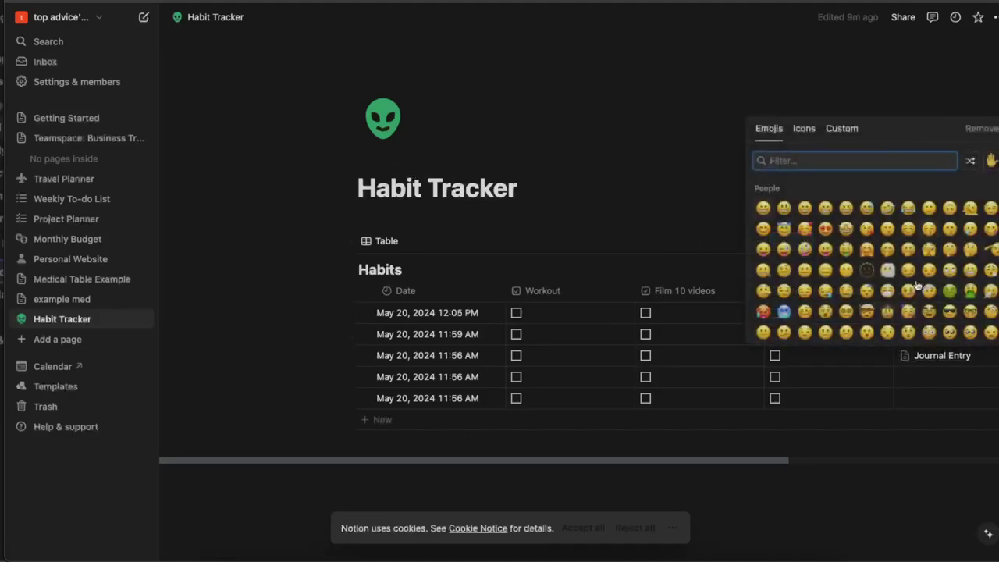
left_click(962, 352)
left_click(950, 355)
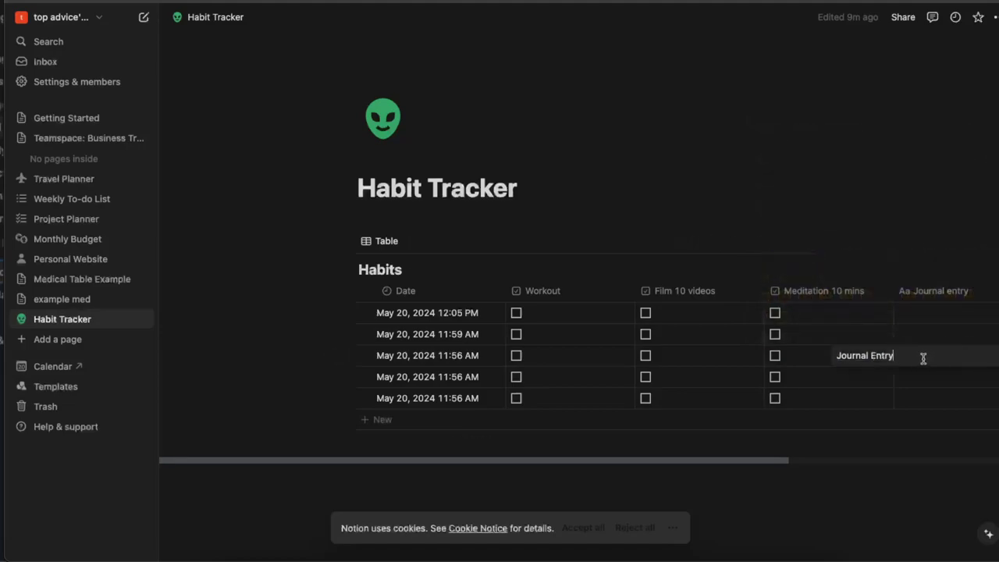
key("Escape")
left_click(966, 356)
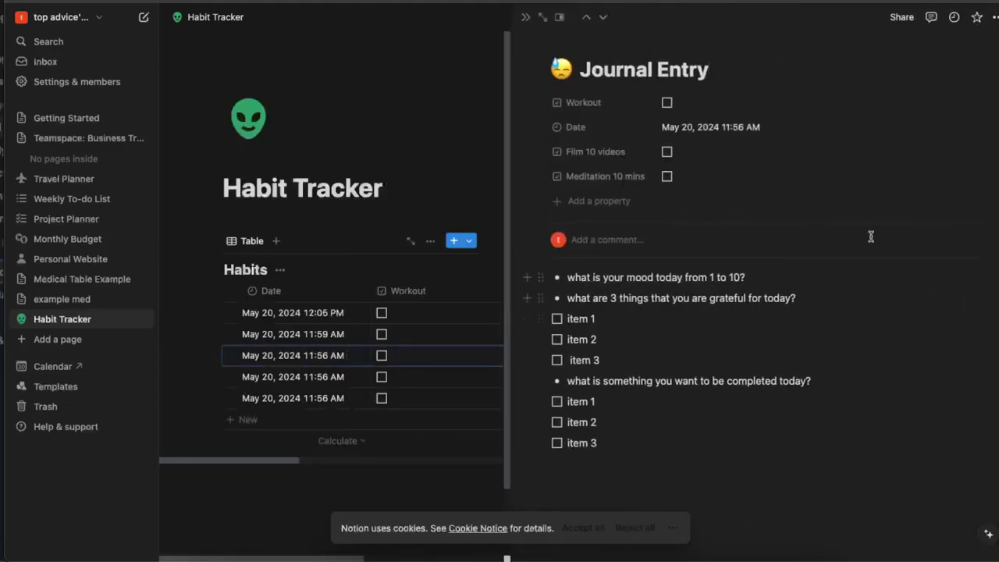
left_click(436, 109)
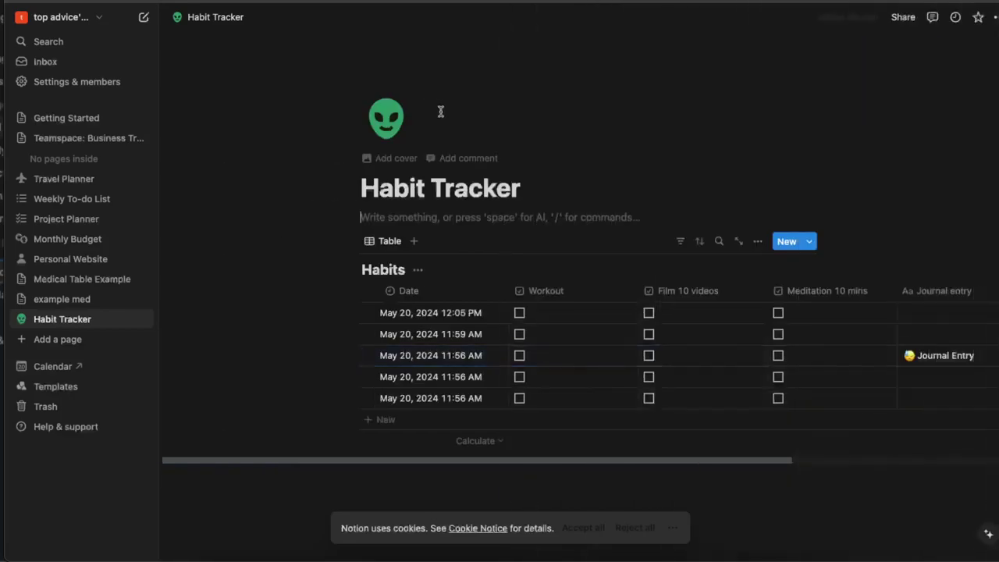
Step: Enter "IO" below the page title and create a new Habits entry from the "Add journal entry" template, closing its page
type("IO")
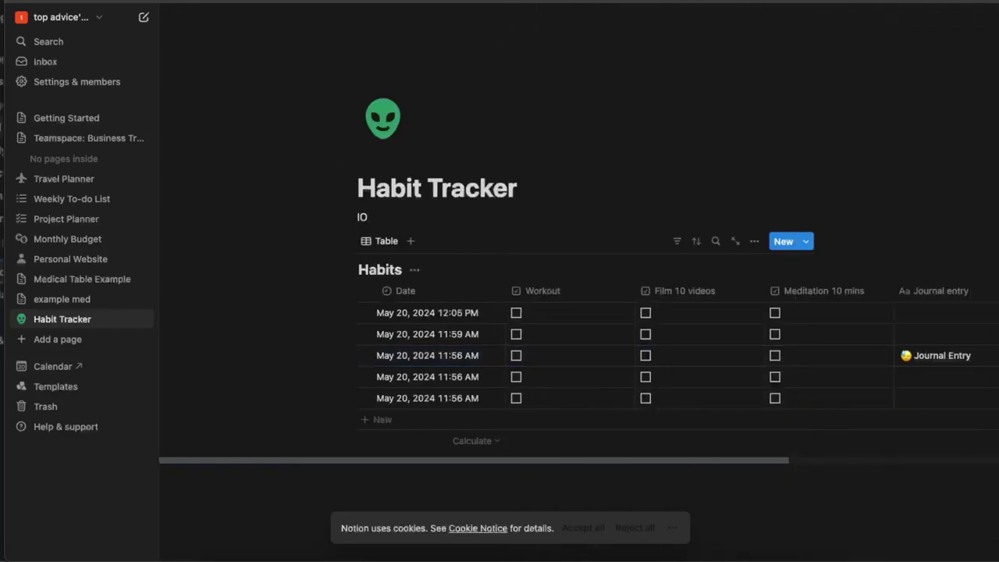
left_click(805, 241)
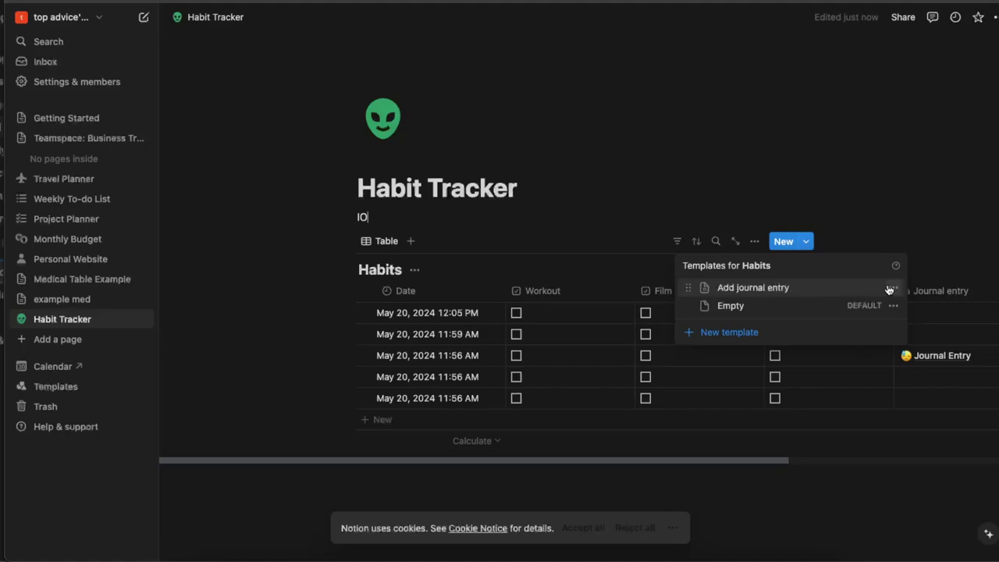
left_click(756, 287)
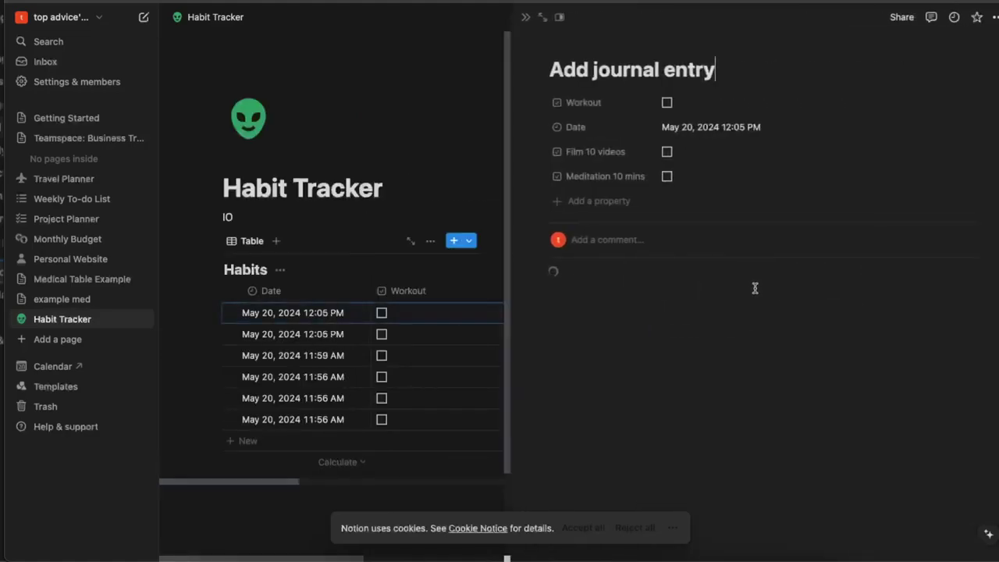
left_click(422, 58)
Step: Choose daily repetition for the "Add journal entry" template of the Habits table
left_click(809, 242)
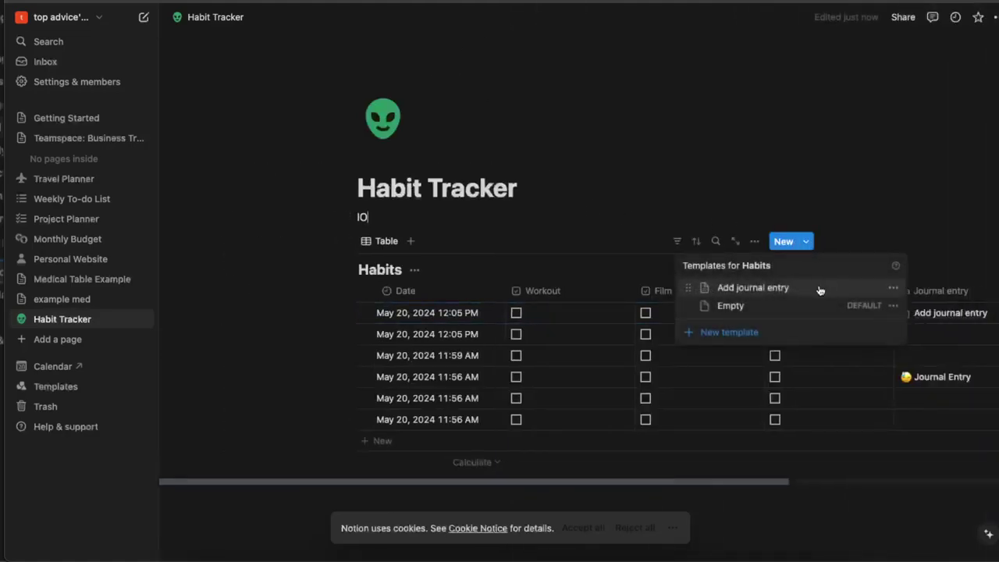
left_click(891, 287)
left_click(858, 251)
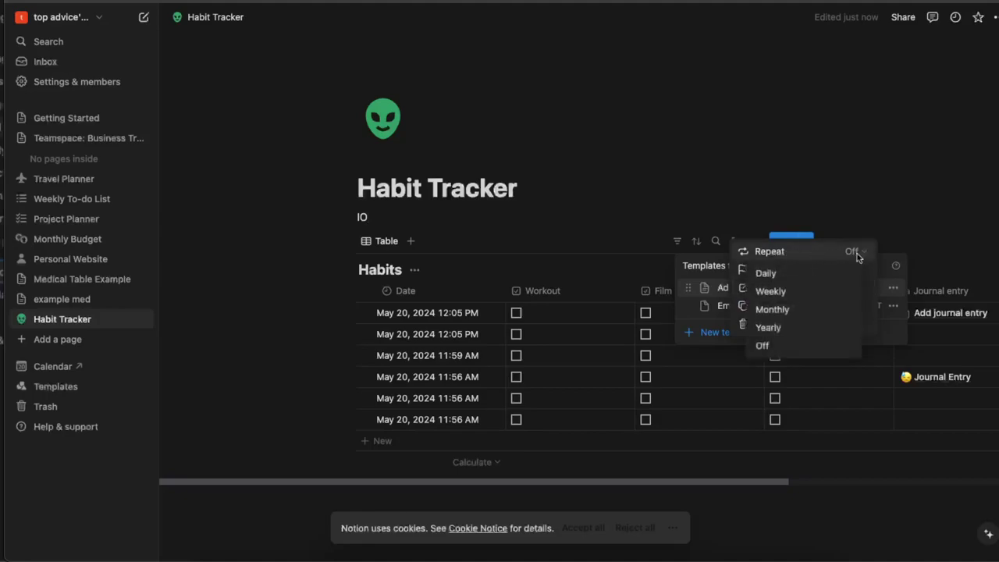
left_click(815, 274)
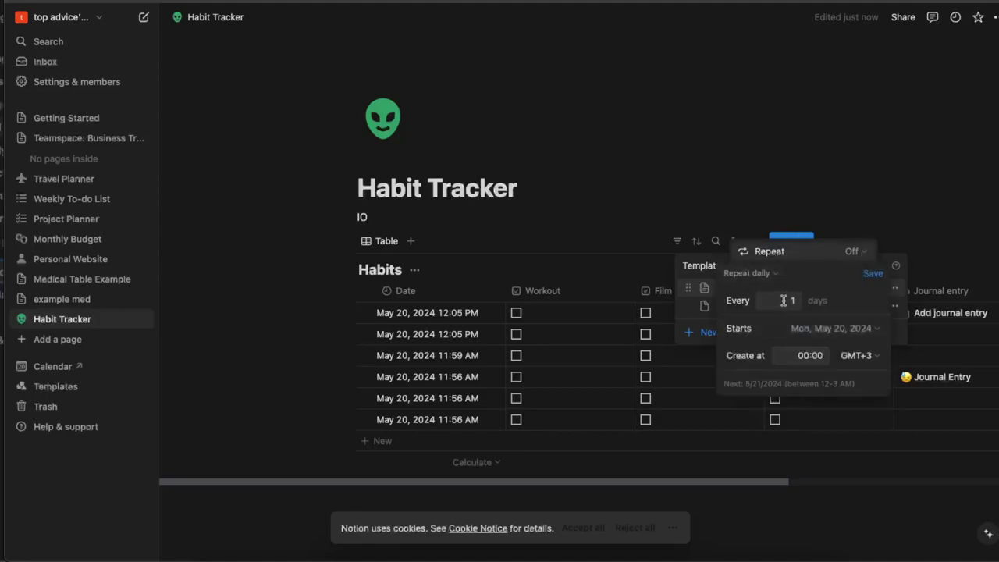
Step: Set the creation time with hour 15 and minutes 30, save the daily repeat schedule and close the template list
left_click(805, 357)
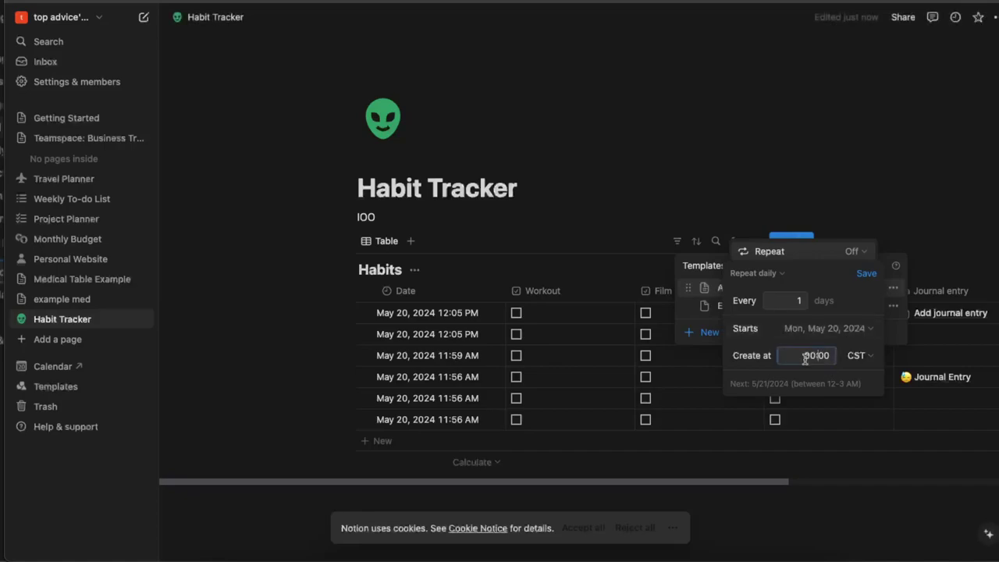
type("15:00")
type("30")
left_click(755, 359)
left_click(867, 279)
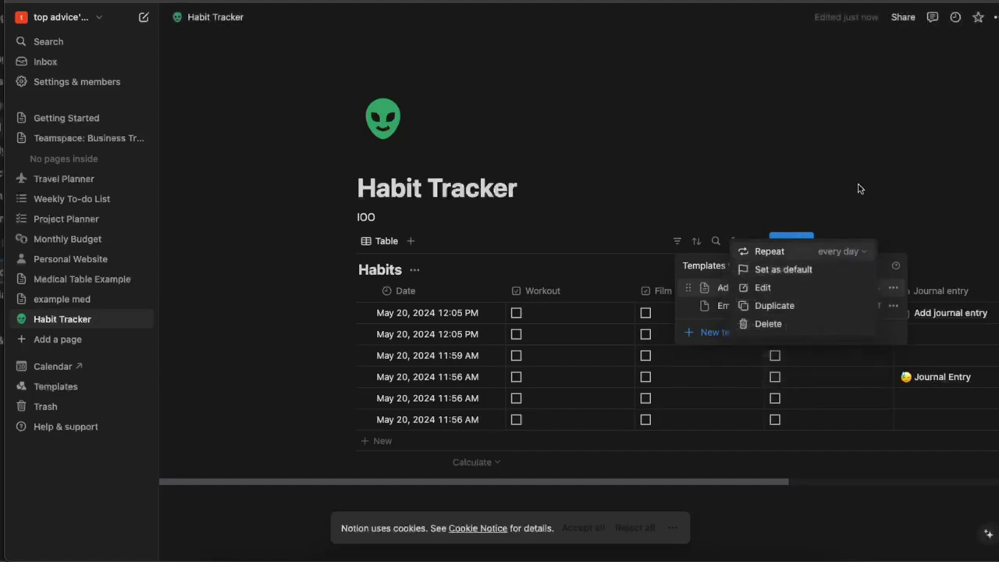
left_click(856, 159)
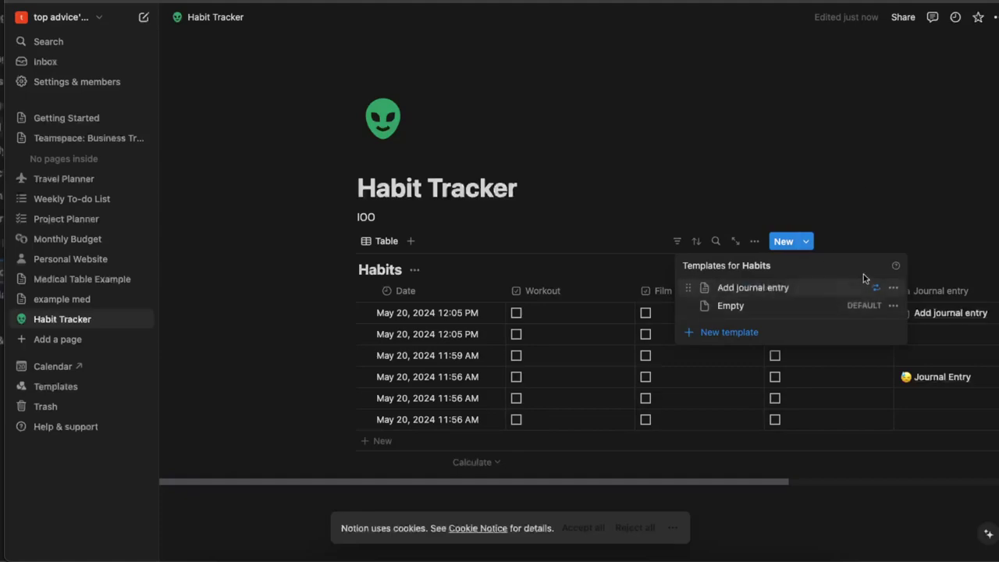
left_click(909, 167)
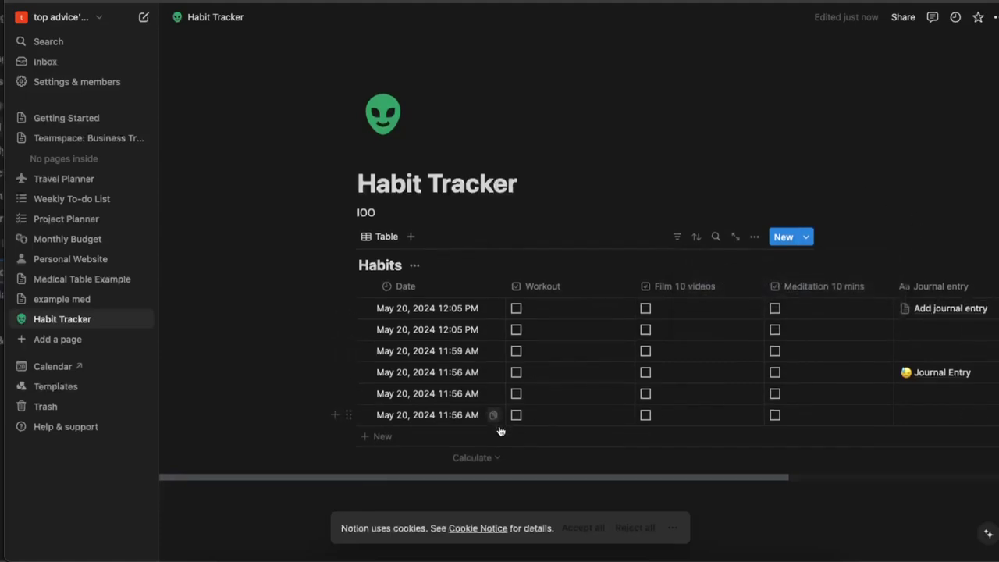
scroll(468, 406, "down", 1)
left_click(417, 349)
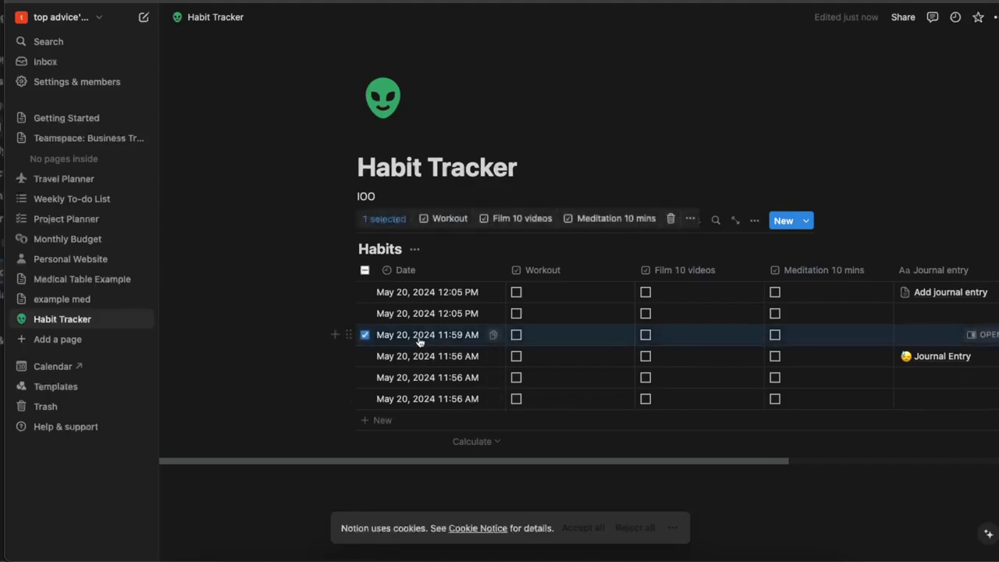
left_click(365, 334)
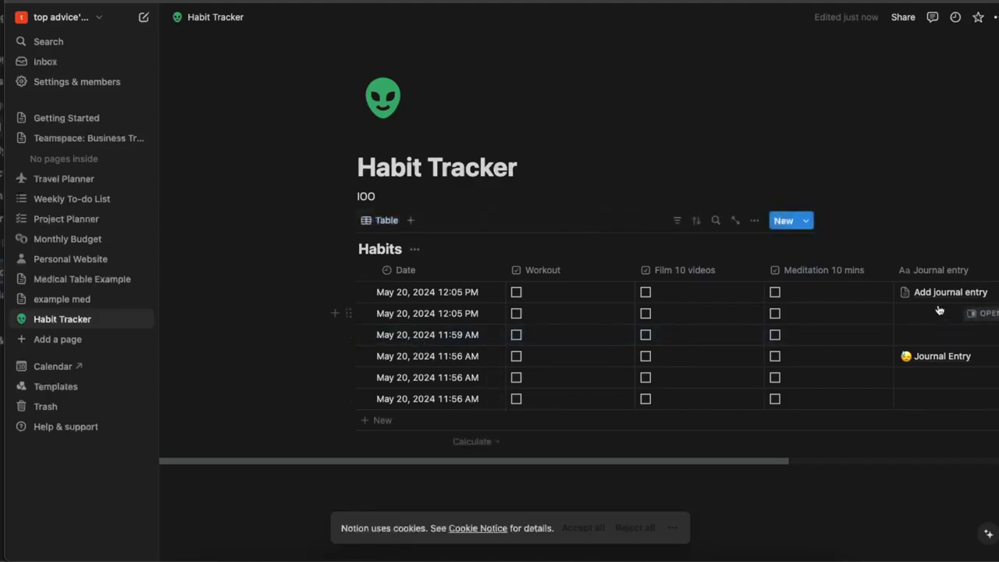